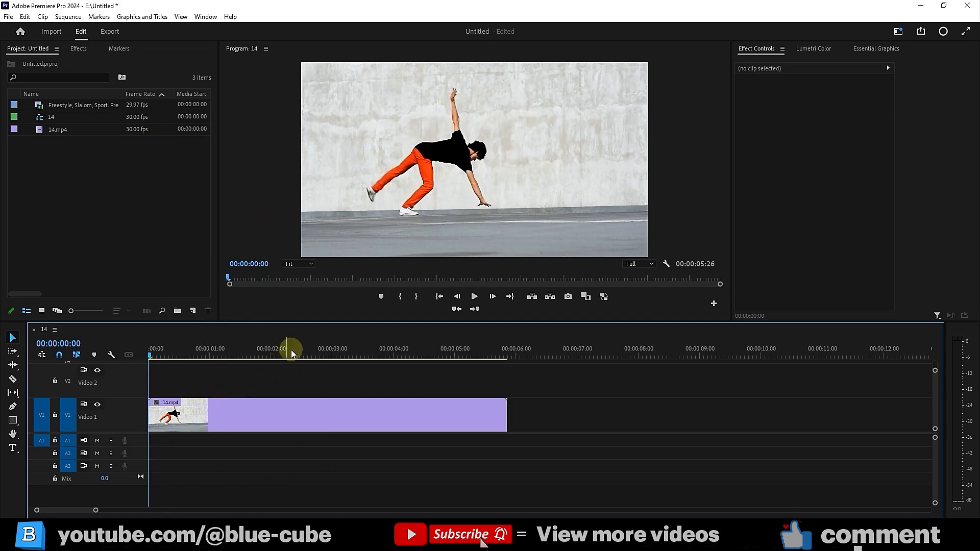
# Preview the clip, trim and undo its end, then park the playhead at 00:00:03:00
pyautogui.moveTo(504, 353); pyautogui.dragTo(333, 384)
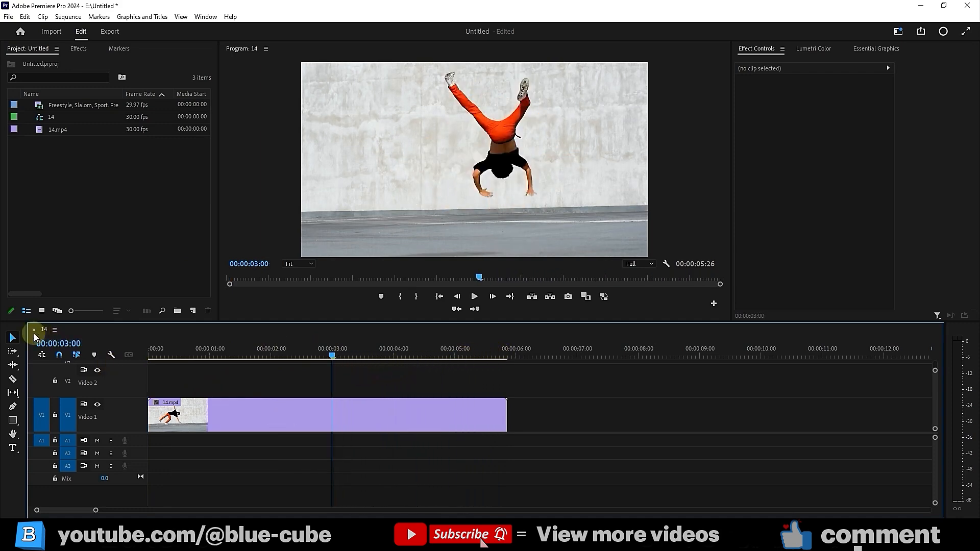
pyautogui.moveTo(505, 420); pyautogui.dragTo(403, 425)
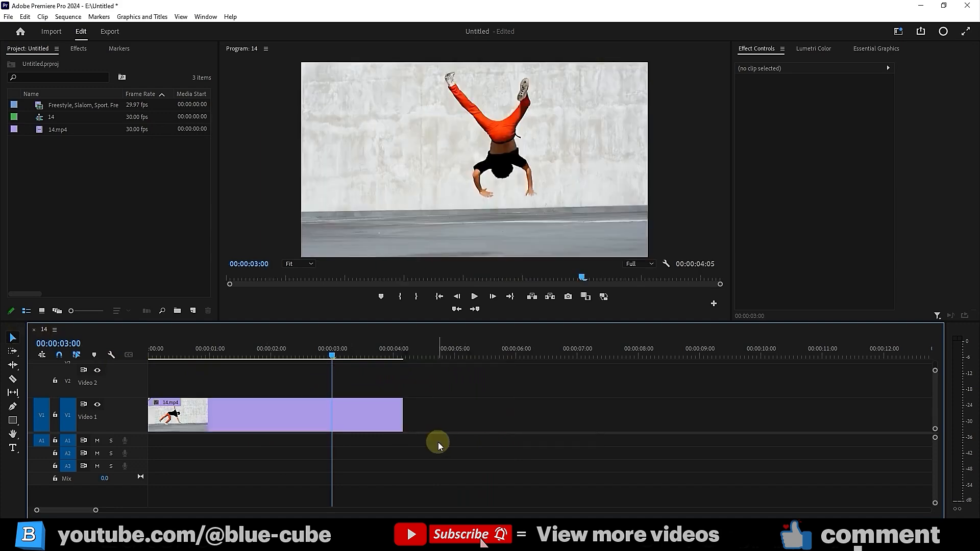
pyautogui.hotkey('ctrl', 'z')
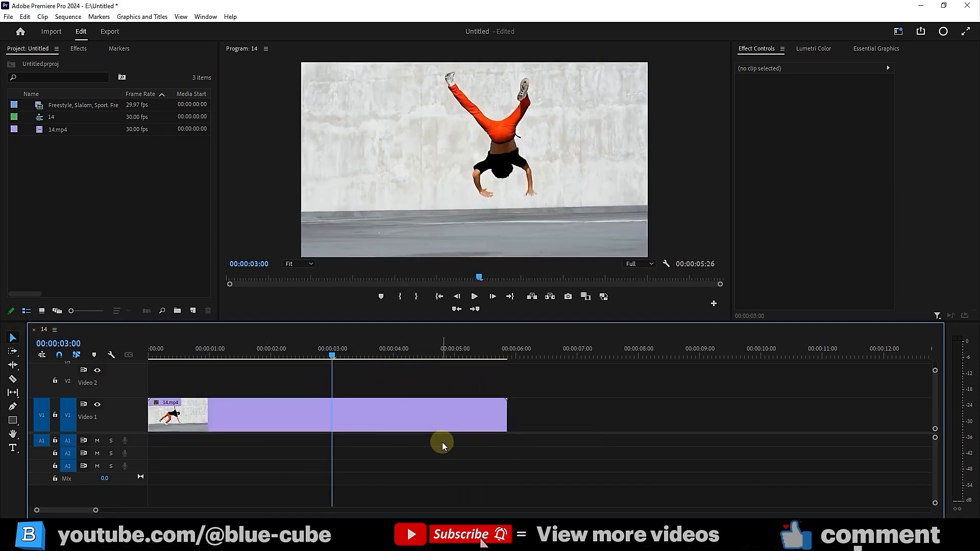
pyautogui.moveTo(335, 358)
pyautogui.mouseDown()
pyautogui.moveTo(317, 359)
pyautogui.moveTo(335, 356)
pyautogui.mouseUp()
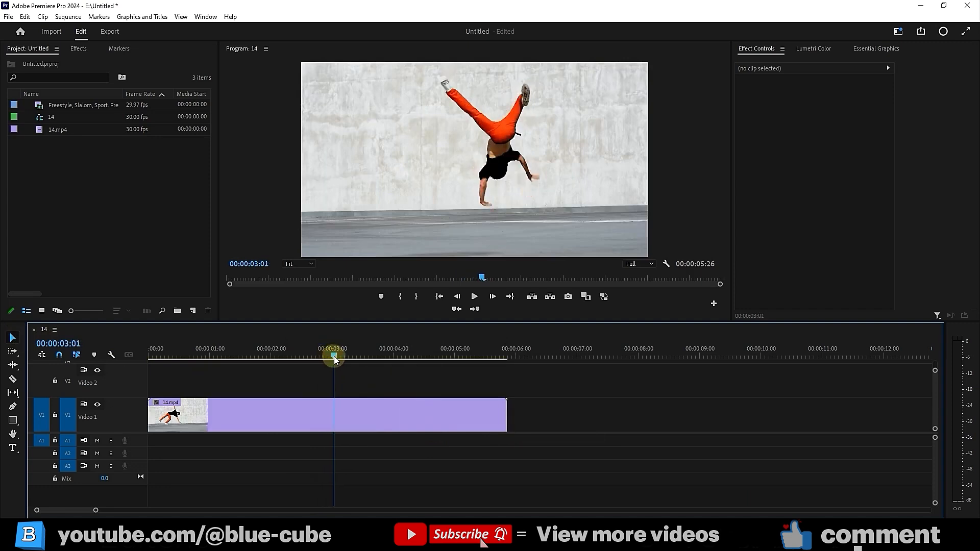
pyautogui.click(456, 297)
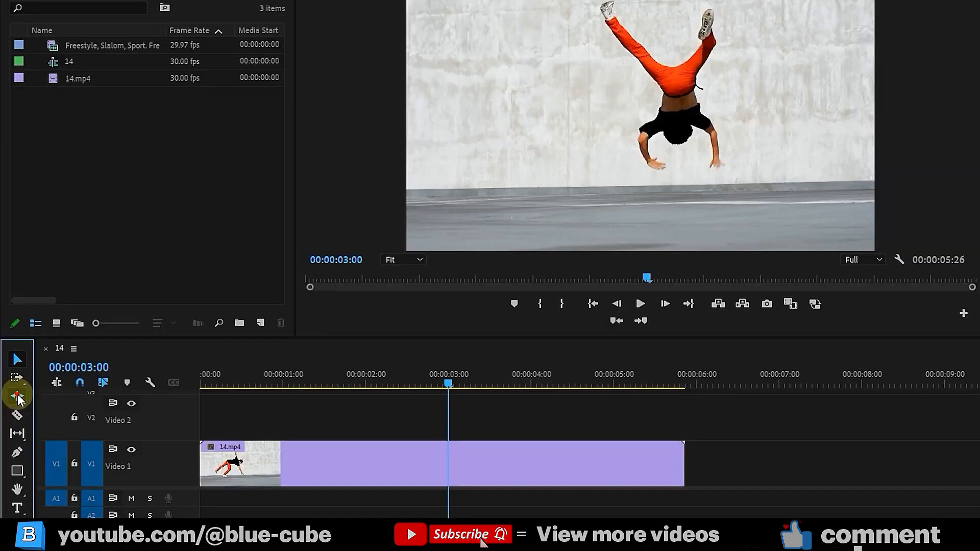
# Rate-stretch 14.mp4 to 195.56% speed so it ends at 00:00:03:00
pyautogui.click(19, 399)
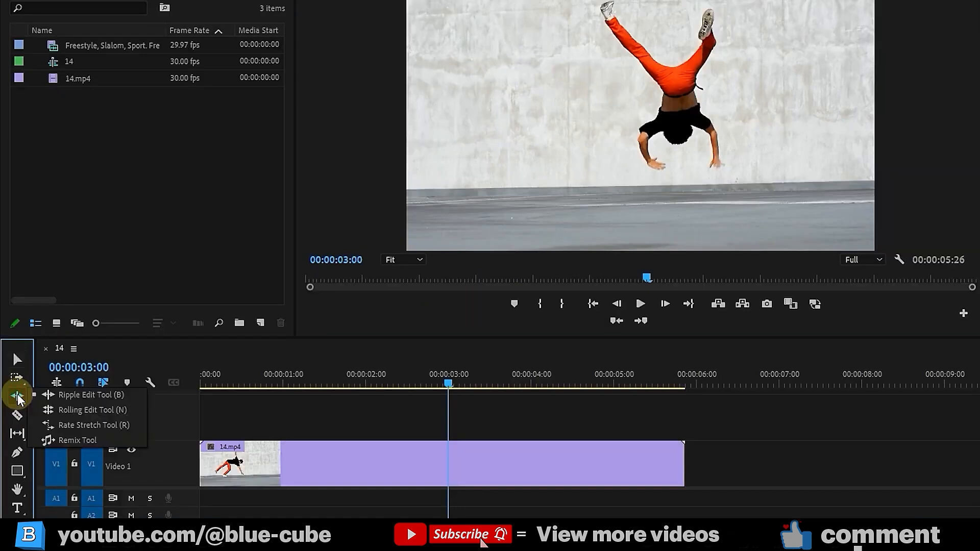
pyautogui.click(61, 425)
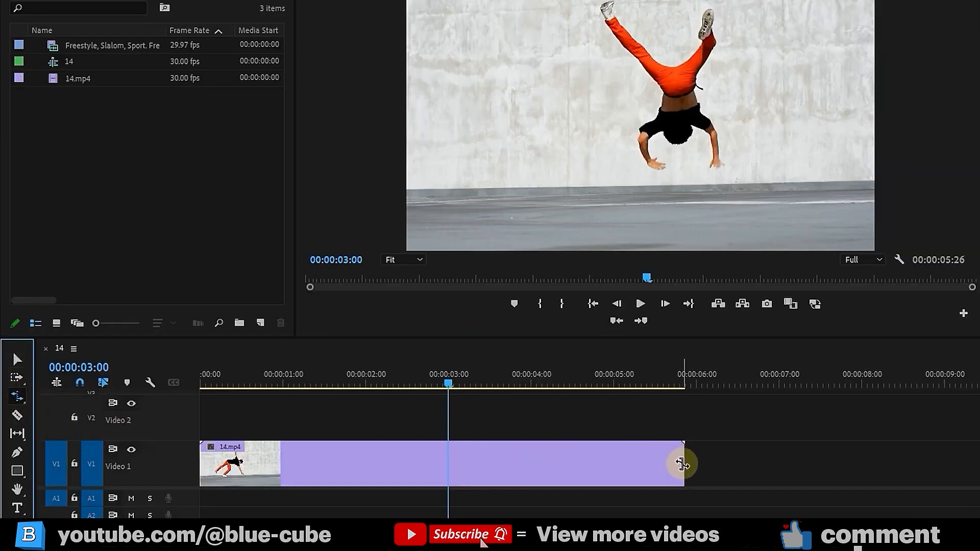
pyautogui.moveTo(682, 464); pyautogui.dragTo(447, 472)
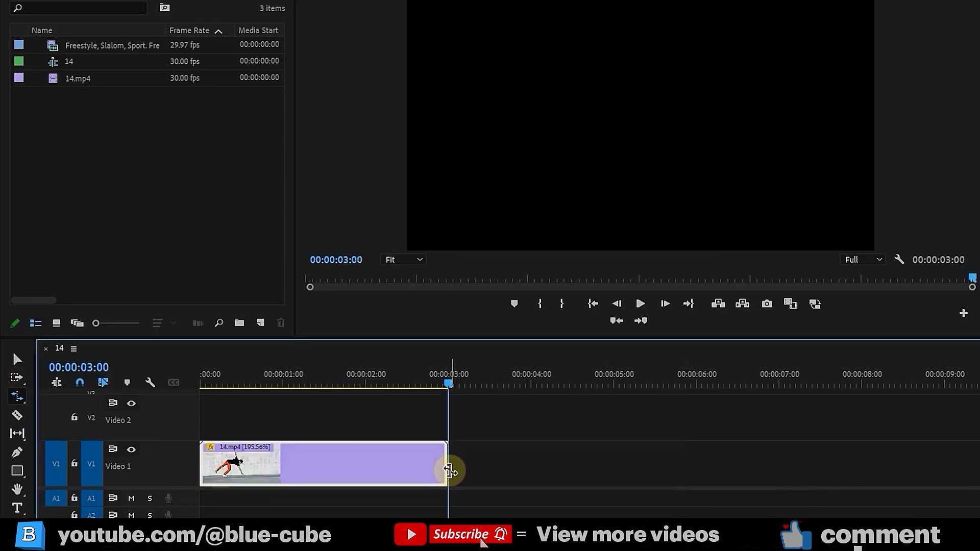
# Play the sped-up clip from the sequence start, stopping around 00:00:02:24
pyautogui.moveTo(449, 385); pyautogui.dragTo(190, 401)
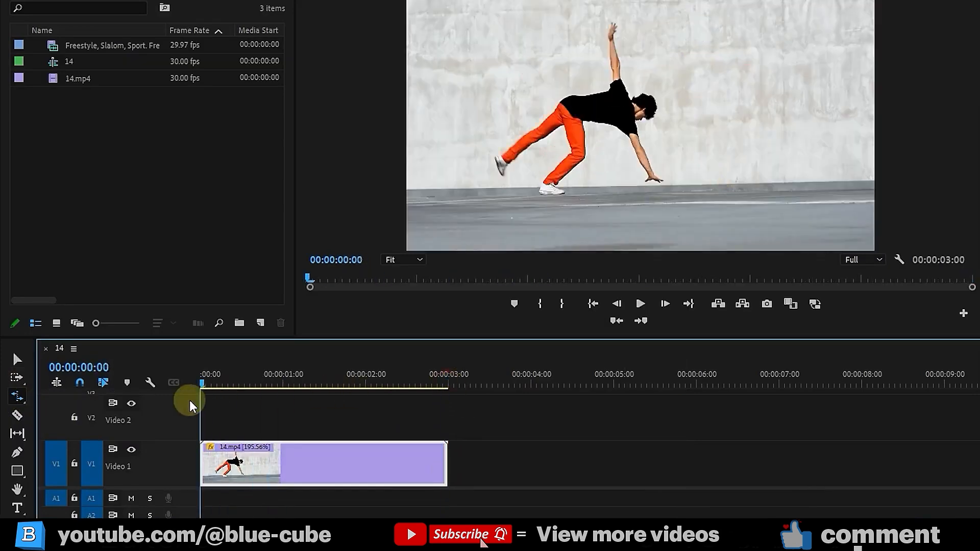
pyautogui.click(640, 303)
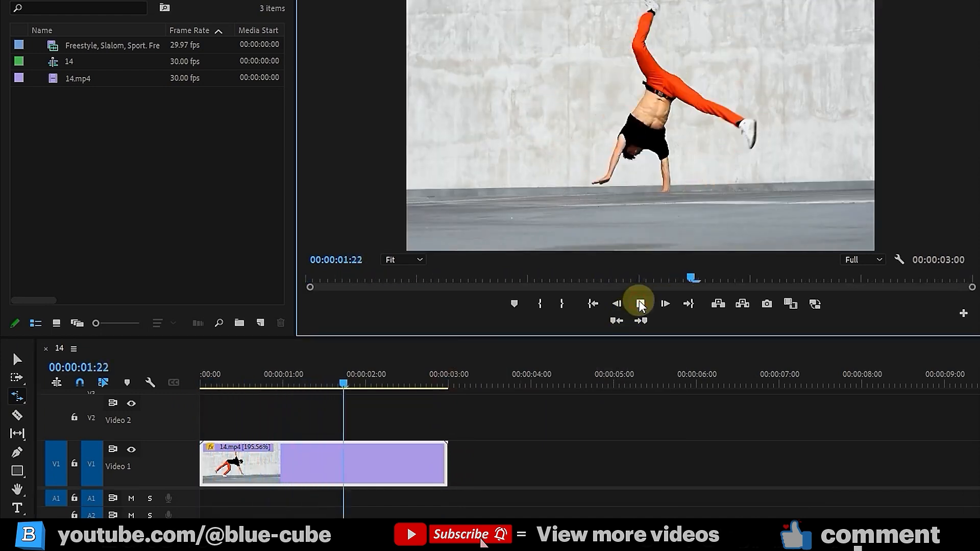
pyautogui.click(640, 304)
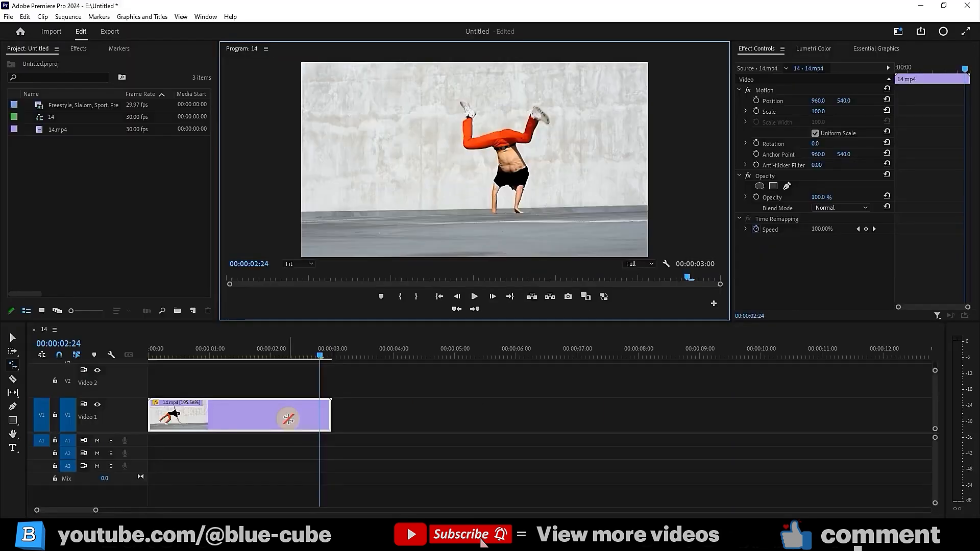
# Undo the rate stretch and play the clip at its original 100% speed
pyautogui.hotkey('ctrl', 'z')
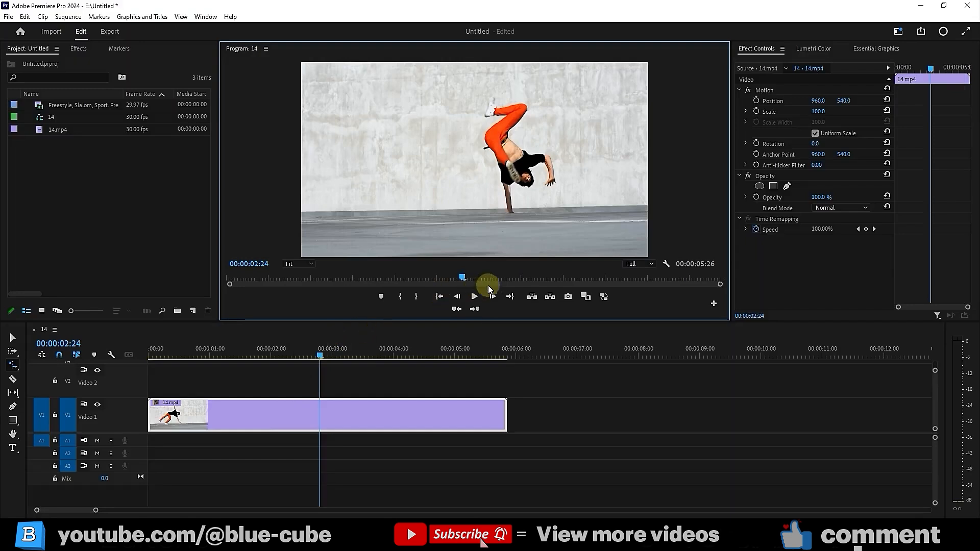
pyautogui.click(474, 296)
pyautogui.click(474, 297)
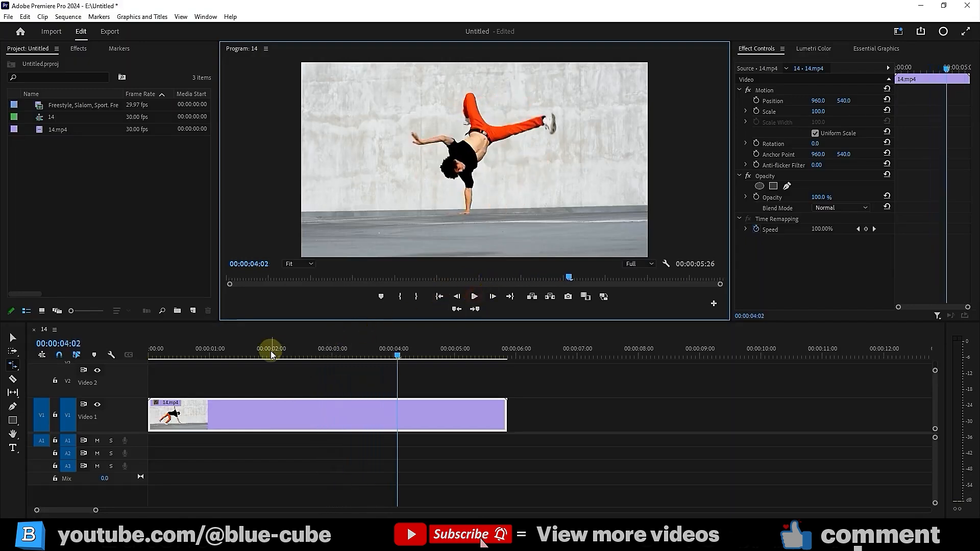
# Move the current time to 00:00:01:21
pyautogui.click(207, 356)
pyautogui.moveTo(210, 357); pyautogui.dragTo(266, 361)
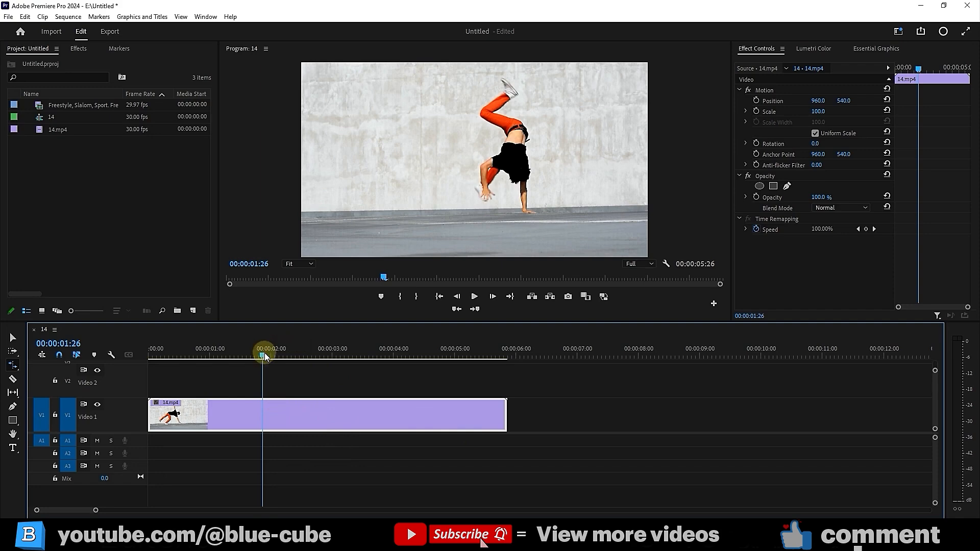
pyautogui.moveTo(265, 356); pyautogui.dragTo(253, 356)
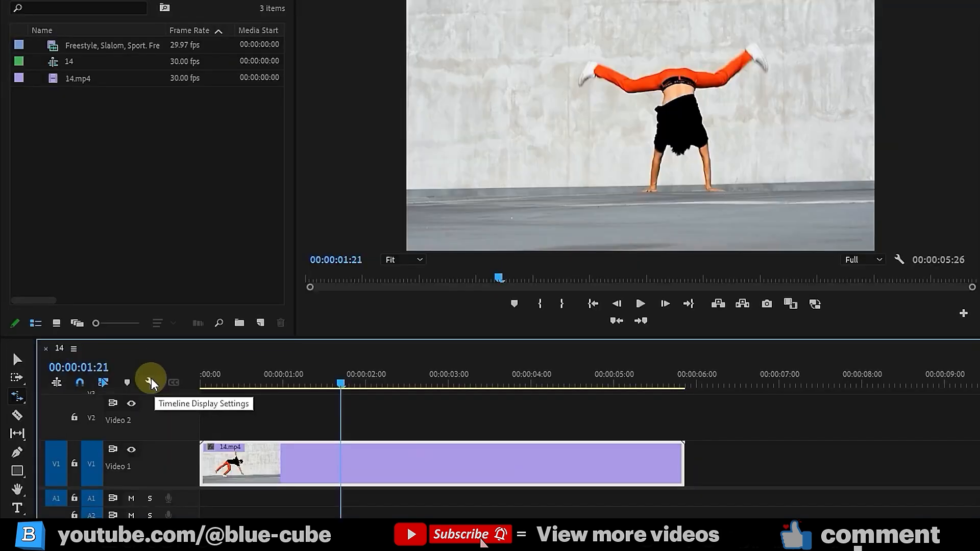
# Turn on Show Video Keyframes in the timeline and return to the Selection Tool
pyautogui.click(110, 355)
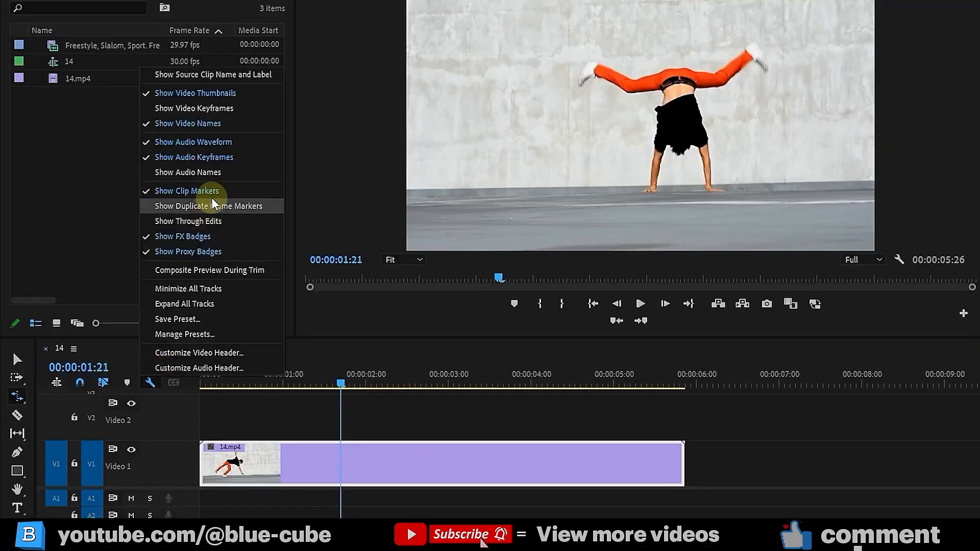
pyautogui.click(203, 112)
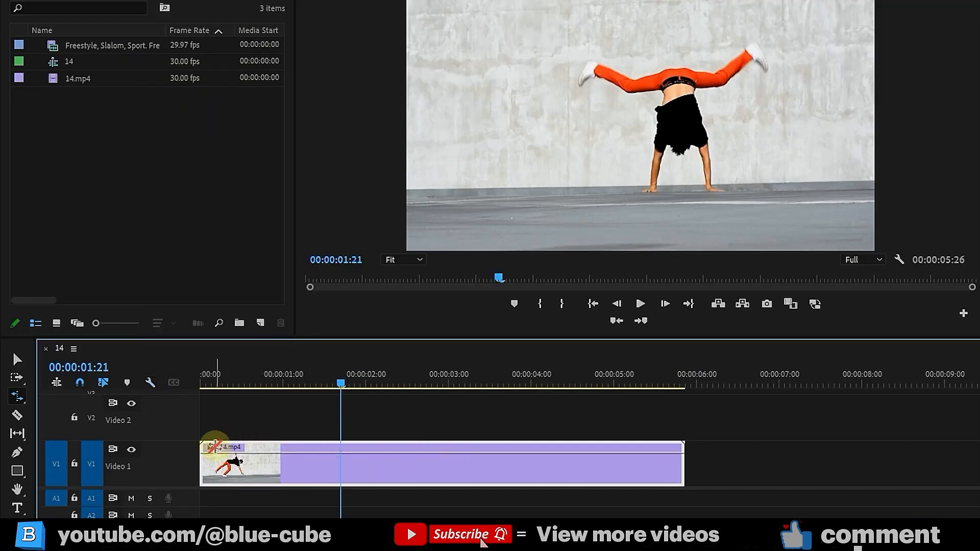
pyautogui.click(15, 360)
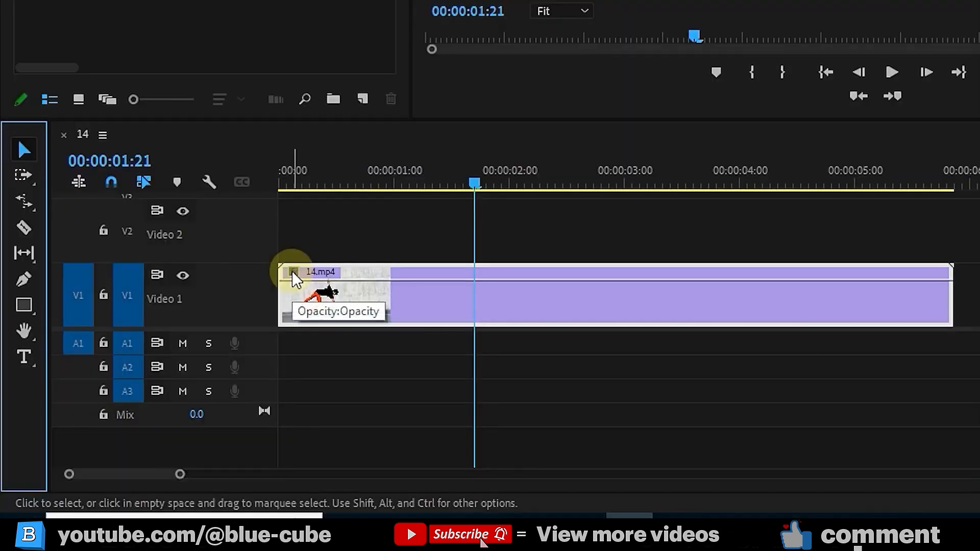
# Set the clip's keyframe line to display Time Remapping > Speed
pyautogui.click(293, 274)
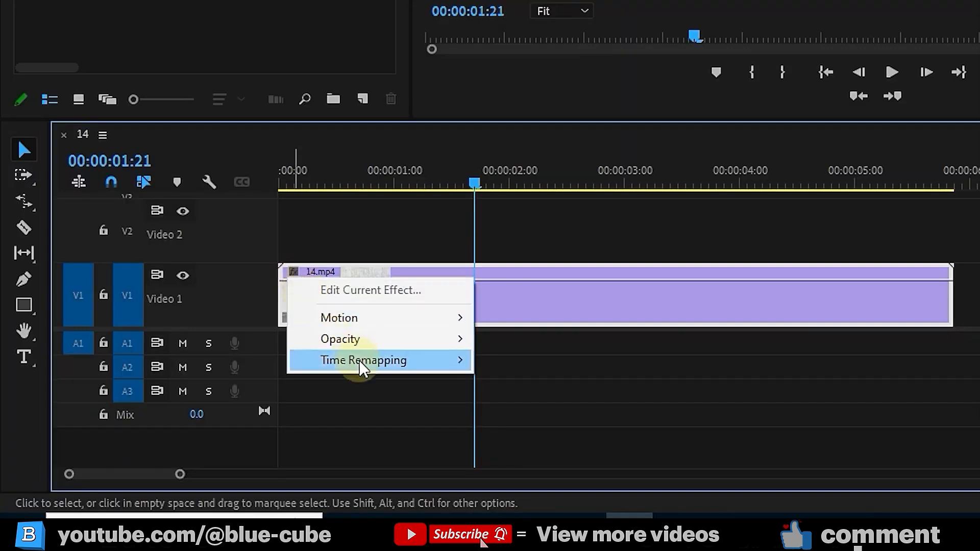
pyautogui.moveTo(361, 368)
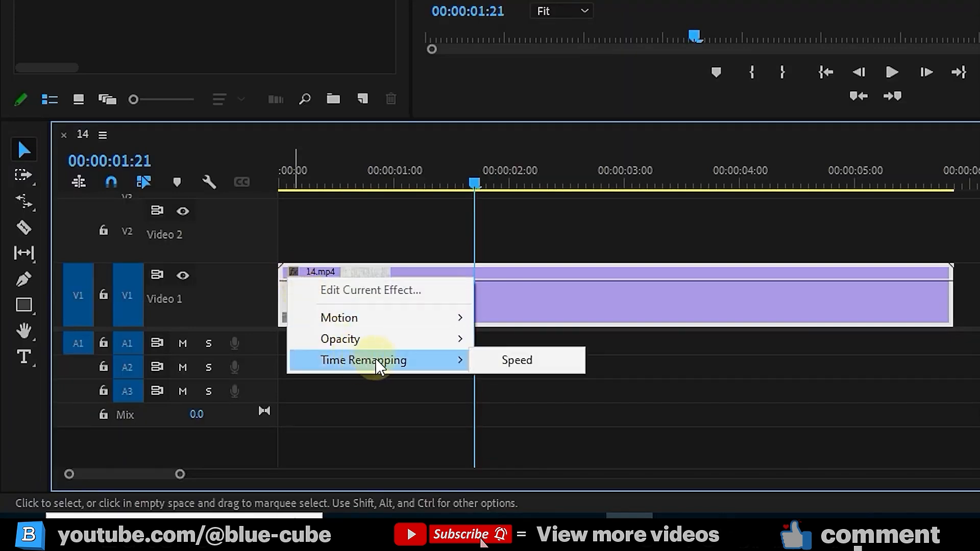
pyautogui.click(516, 361)
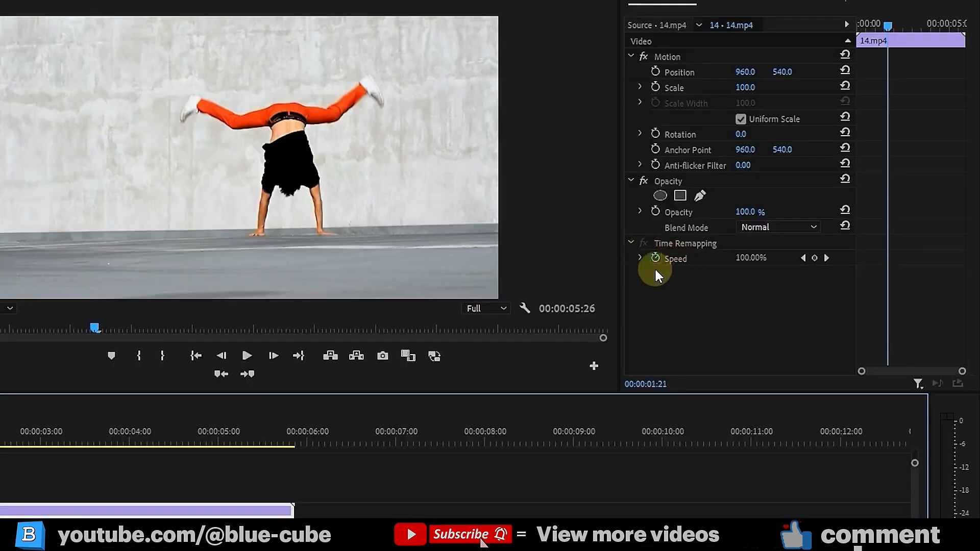
# Add a Time Remapping speed keyframe on the clip at 00:00:01:21
pyautogui.click(655, 259)
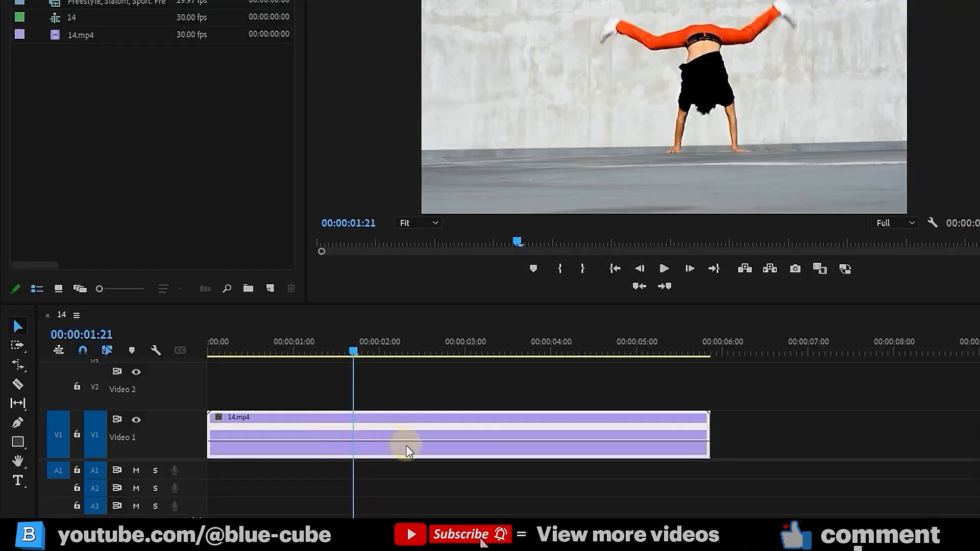
pyautogui.press('ctrl')
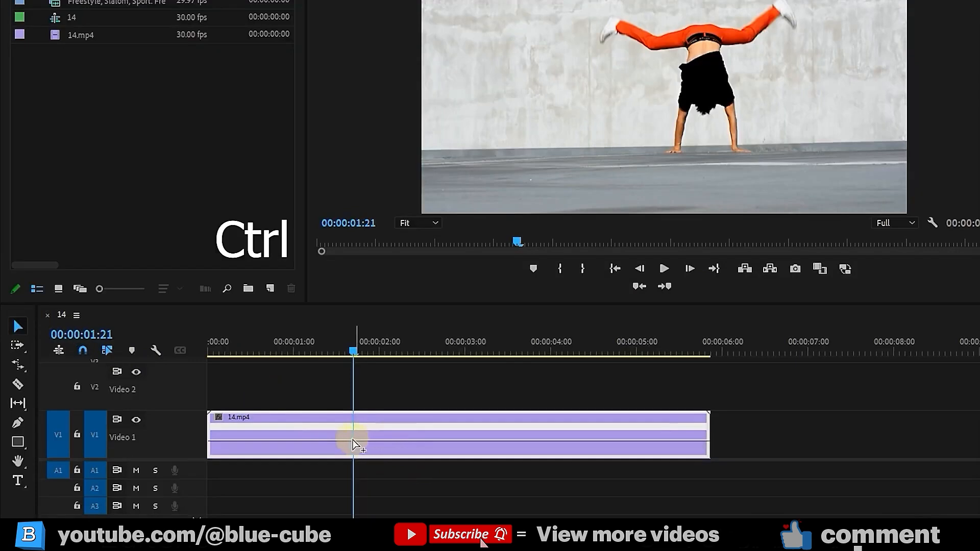
pyautogui.keyDown('ctrl'); pyautogui.click(356, 440); pyautogui.keyUp('ctrl')
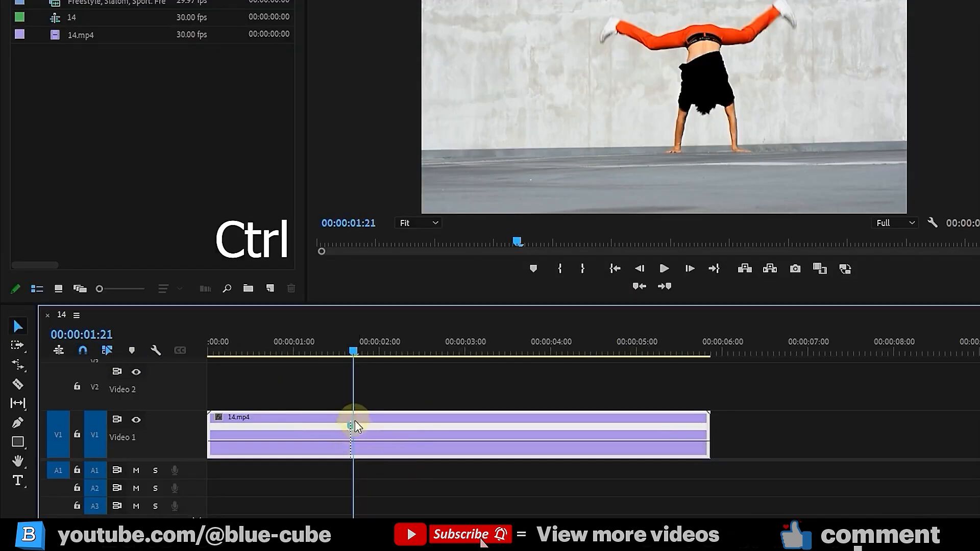
# Add a second speed keyframe at 00:00:02:26, then return the playhead to 00:00:02:00
pyautogui.moveTo(355, 352); pyautogui.dragTo(455, 384)
pyautogui.press('ctrl')
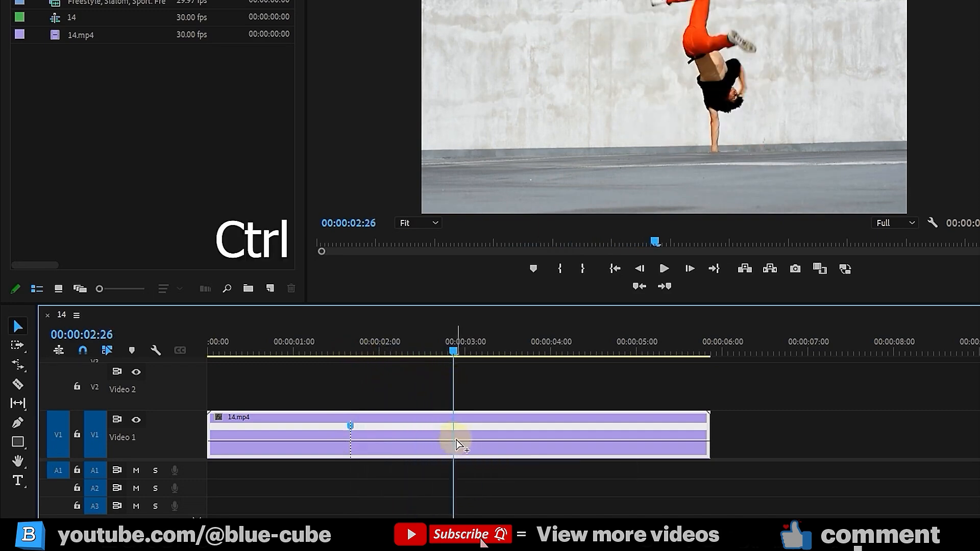
pyautogui.keyDown('ctrl'); pyautogui.click(455, 440); pyautogui.keyUp('ctrl')
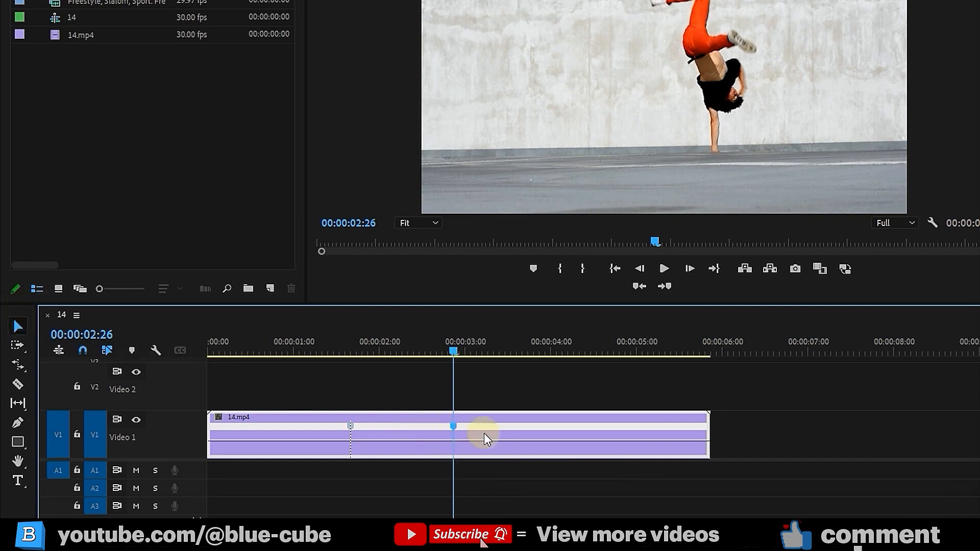
pyautogui.moveTo(456, 350); pyautogui.dragTo(379, 358)
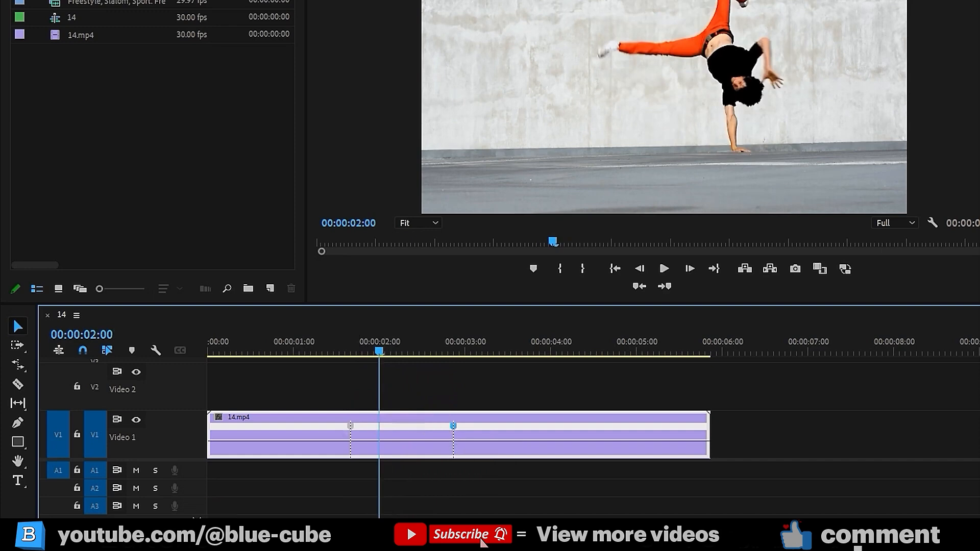
# Drag the section between the keyframes down to 41% speed, lengthening the sequence to 00:00:07:18
pyautogui.press('=')
pyautogui.press('=')
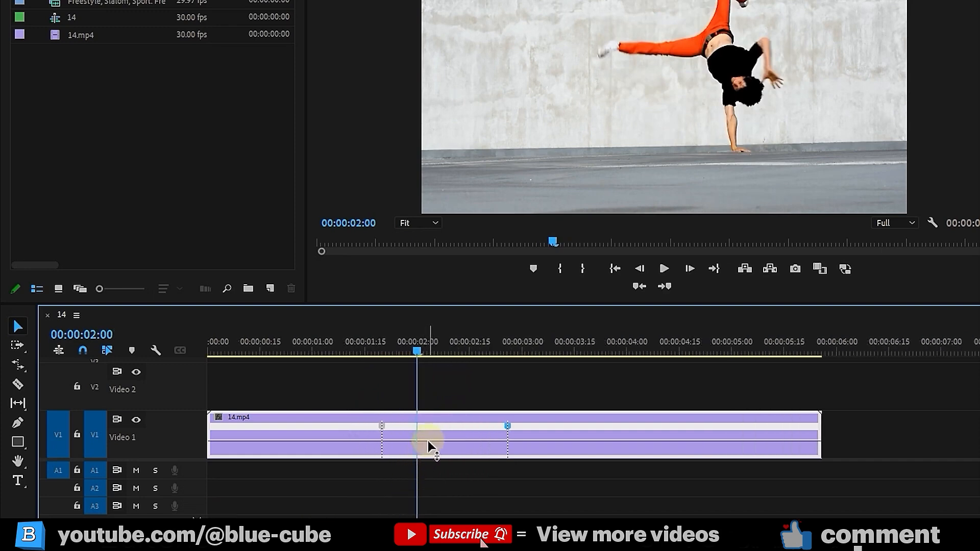
pyautogui.moveTo(435, 440); pyautogui.dragTo(435, 470)
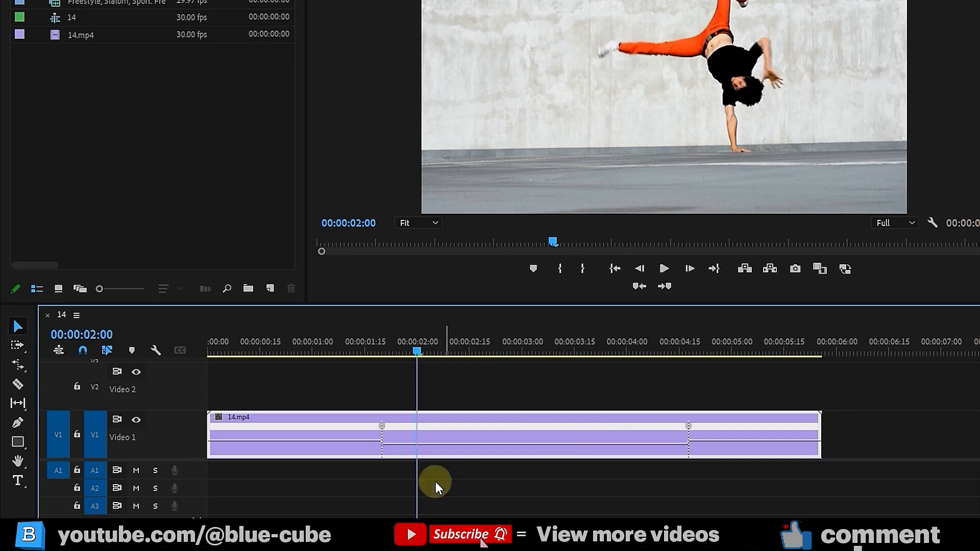
pyautogui.moveTo(436, 482); pyautogui.dragTo(436, 482)
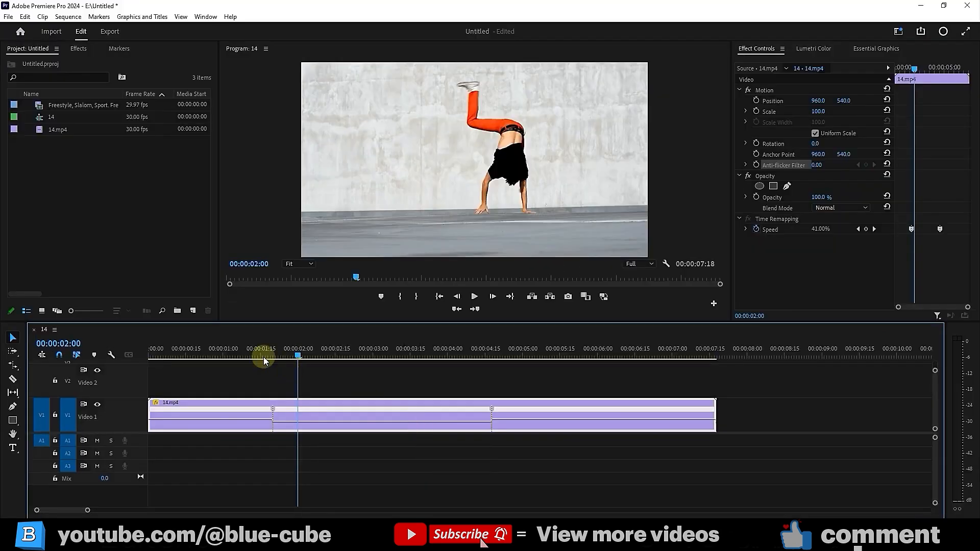
pyautogui.moveTo(368, 354); pyautogui.dragTo(274, 387)
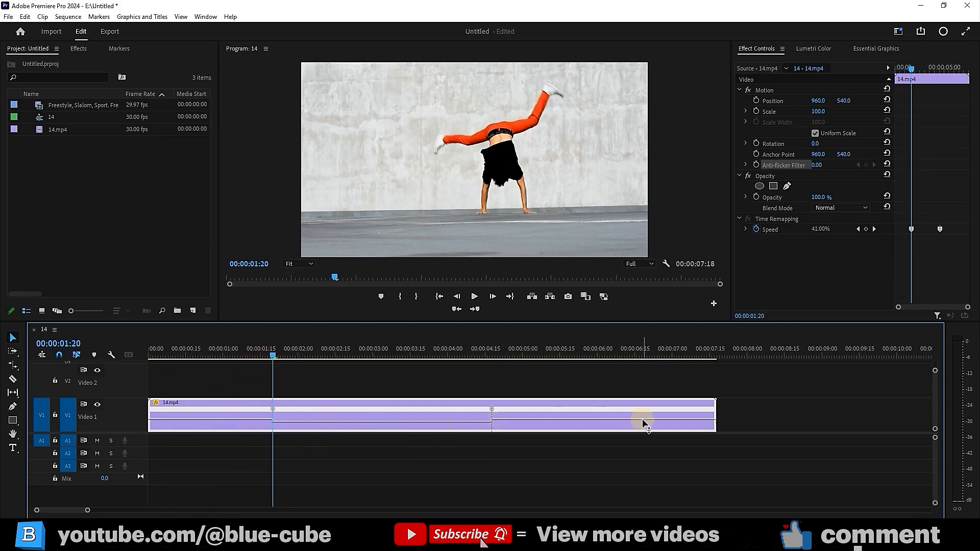
pyautogui.moveTo(265, 359); pyautogui.dragTo(243, 357)
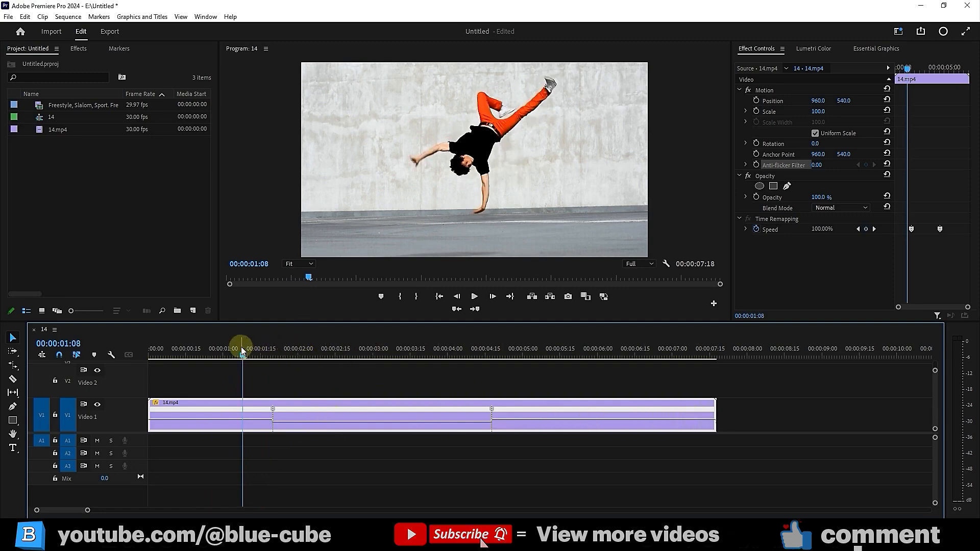
pyautogui.moveTo(242, 351); pyautogui.dragTo(153, 383)
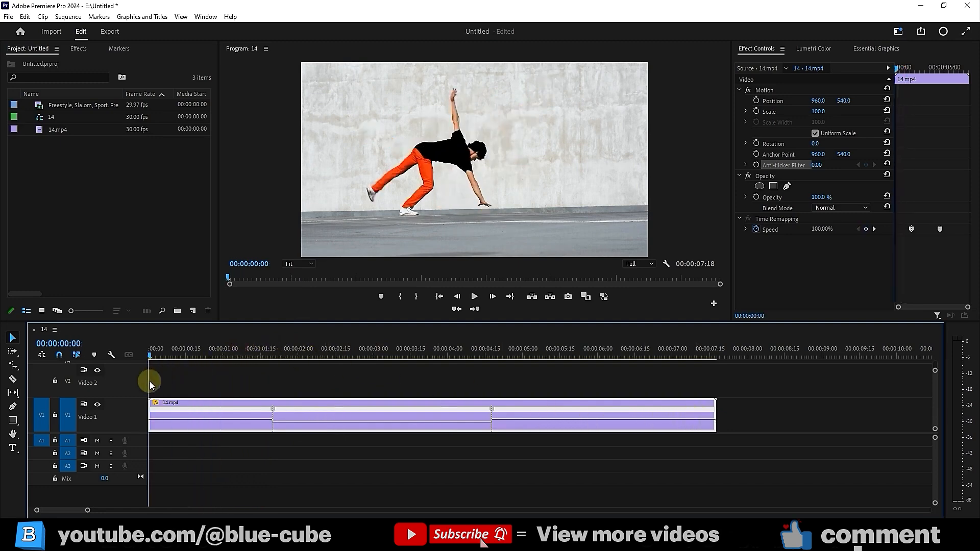
# Preview the slow motion, then lower the middle section to 37% speed, extending to 00:00:07:27
pyautogui.click(475, 298)
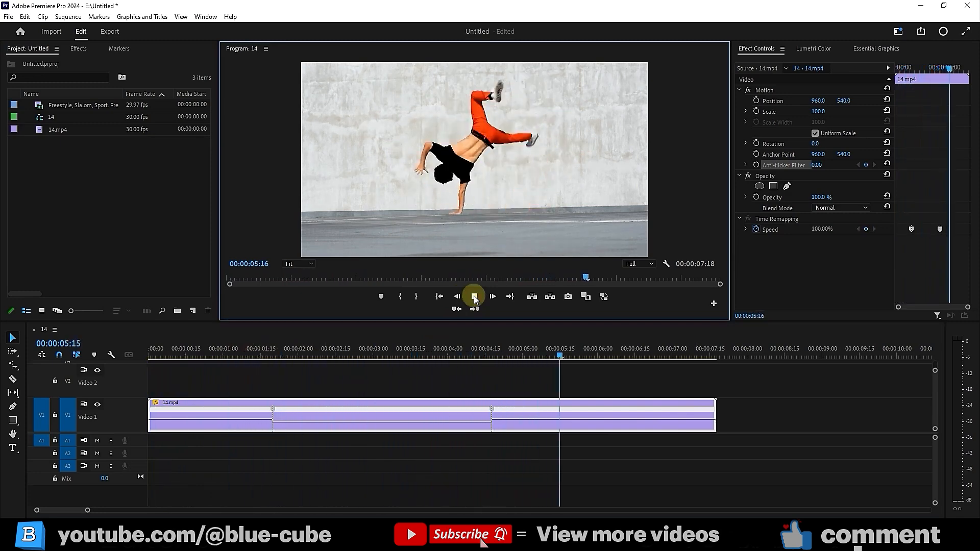
pyautogui.click(475, 298)
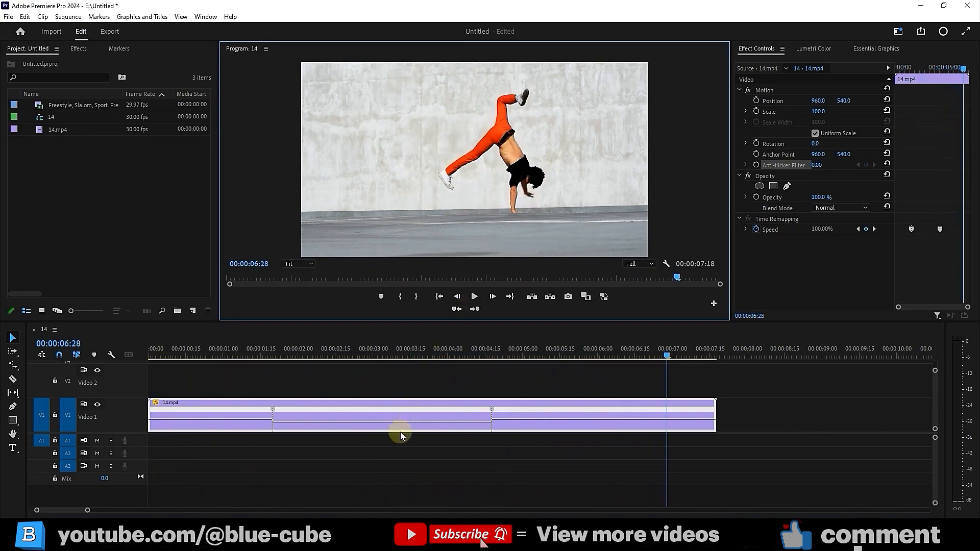
pyautogui.moveTo(382, 422); pyautogui.dragTo(386, 434)
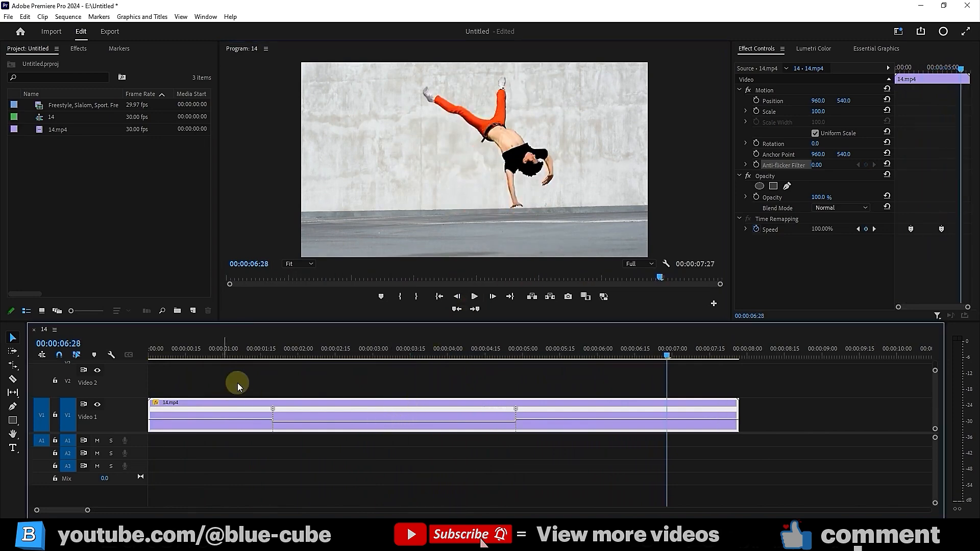
# Replay from 00:00:01:14 and scrub around 00:00:01:09 near the first keyframe
pyautogui.click(257, 352)
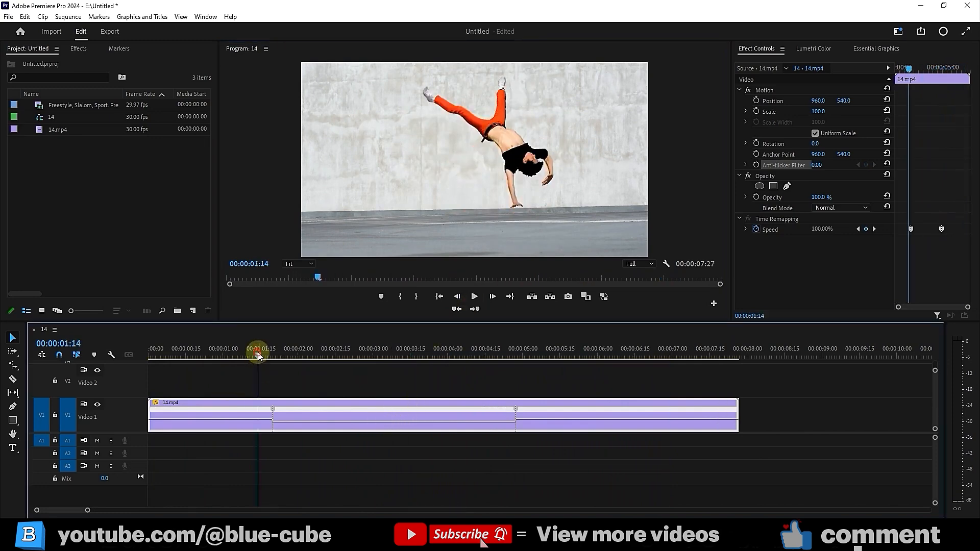
pyautogui.click(475, 299)
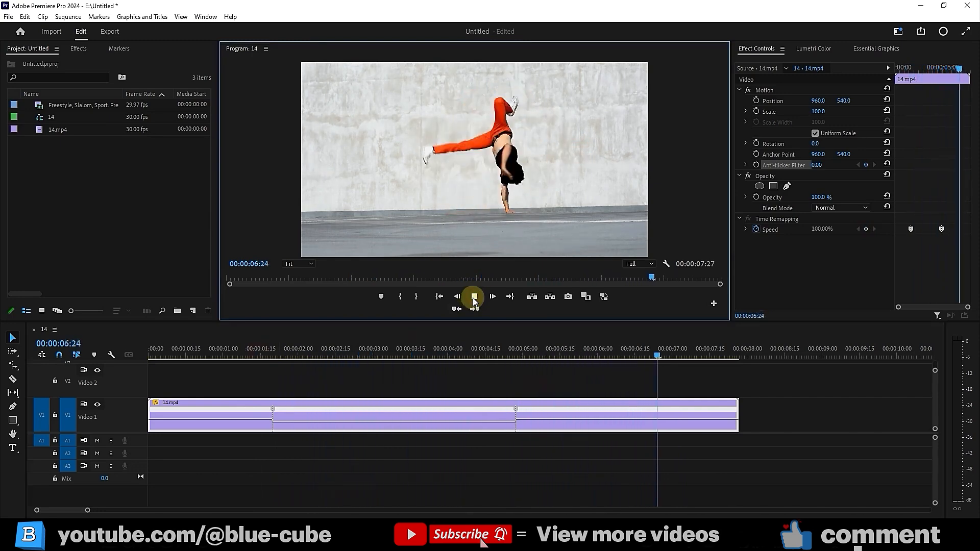
pyautogui.click(474, 296)
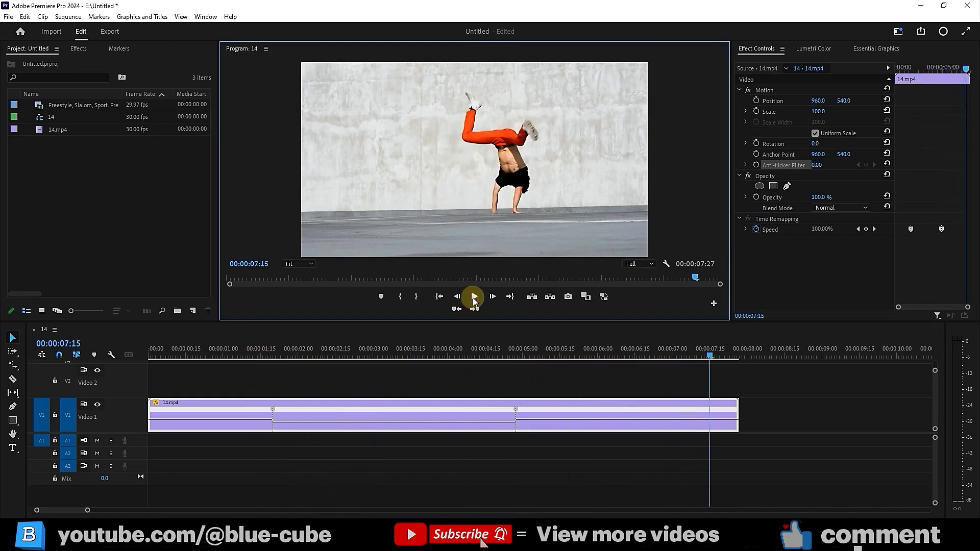
pyautogui.moveTo(246, 354); pyautogui.dragTo(249, 376)
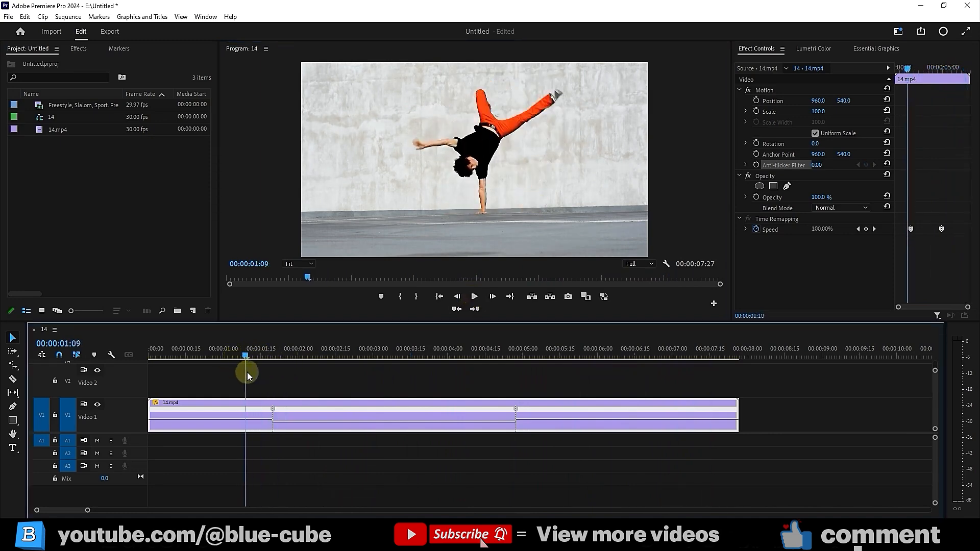
# Play around the first speed keyframe and park the playhead on it
pyautogui.click(474, 297)
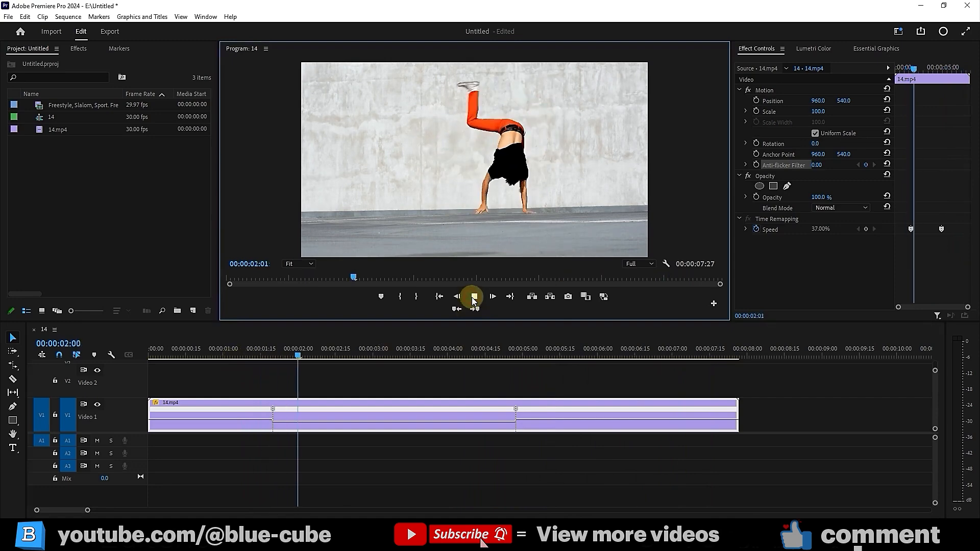
pyautogui.click(261, 356)
pyautogui.moveTo(261, 356); pyautogui.dragTo(278, 363)
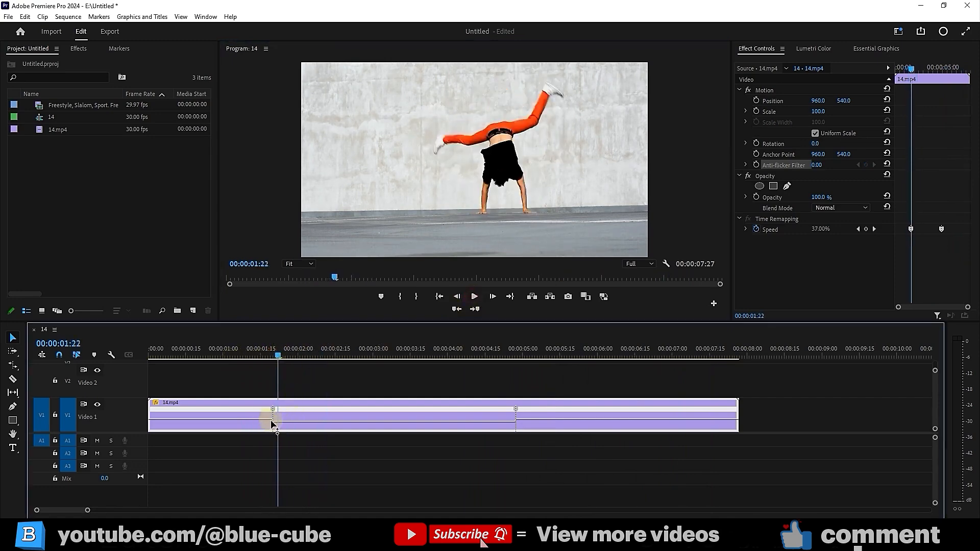
# Zoom in and pull the first keyframe's right half apart into a gradual speed ramp
pyautogui.moveTo(88, 511); pyautogui.dragTo(66, 511)
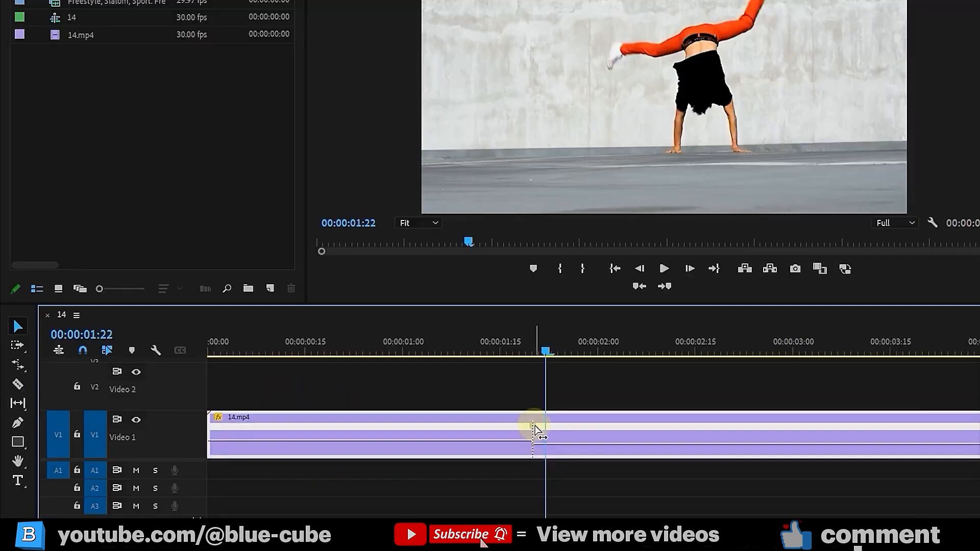
pyautogui.moveTo(544, 351); pyautogui.dragTo(493, 367)
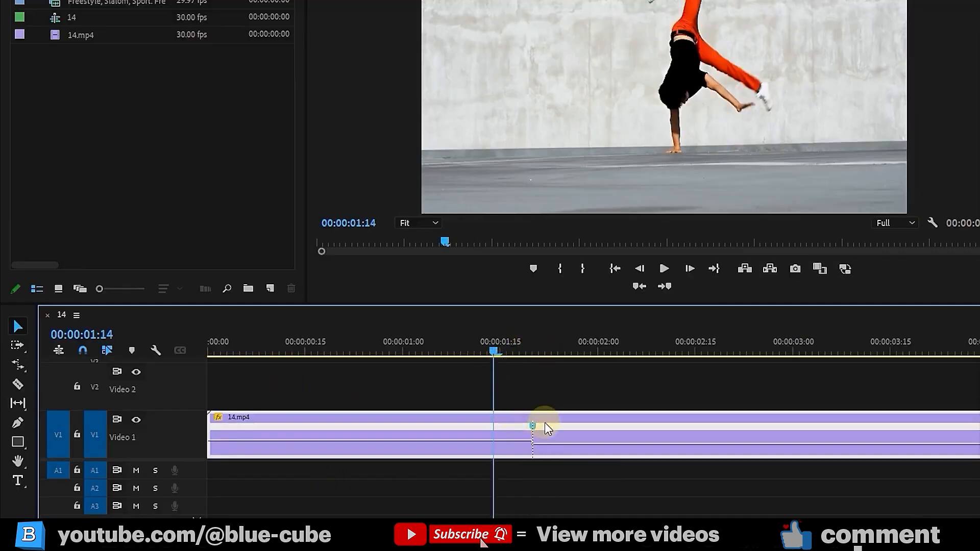
pyautogui.moveTo(533, 427); pyautogui.dragTo(576, 432)
# Review the ramp, slow the section after it further, and enlarge Video 1 to inspect the curve
pyautogui.moveTo(498, 351); pyautogui.dragTo(464, 424)
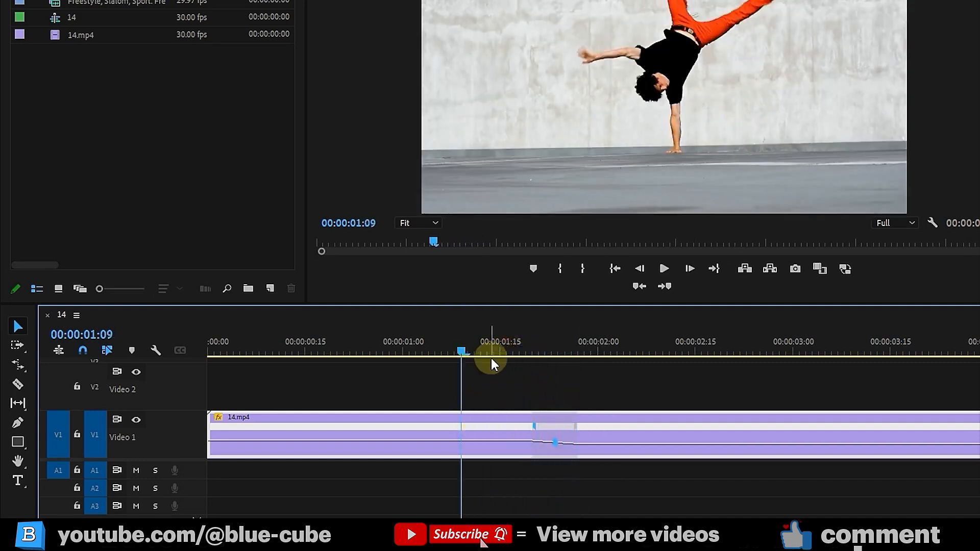
pyautogui.moveTo(503, 352); pyautogui.dragTo(507, 373)
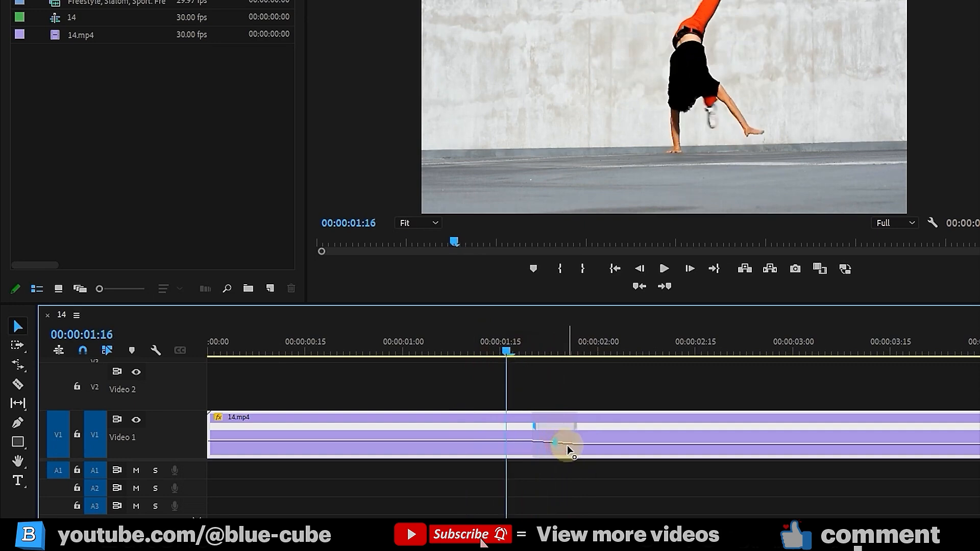
pyautogui.moveTo(594, 445); pyautogui.dragTo(610, 463)
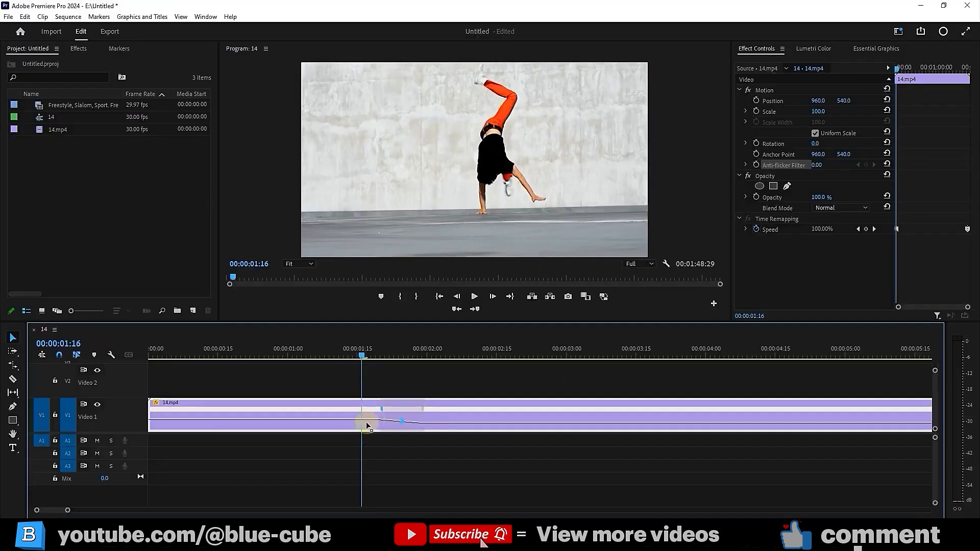
pyautogui.moveTo(935, 431); pyautogui.dragTo(936, 424)
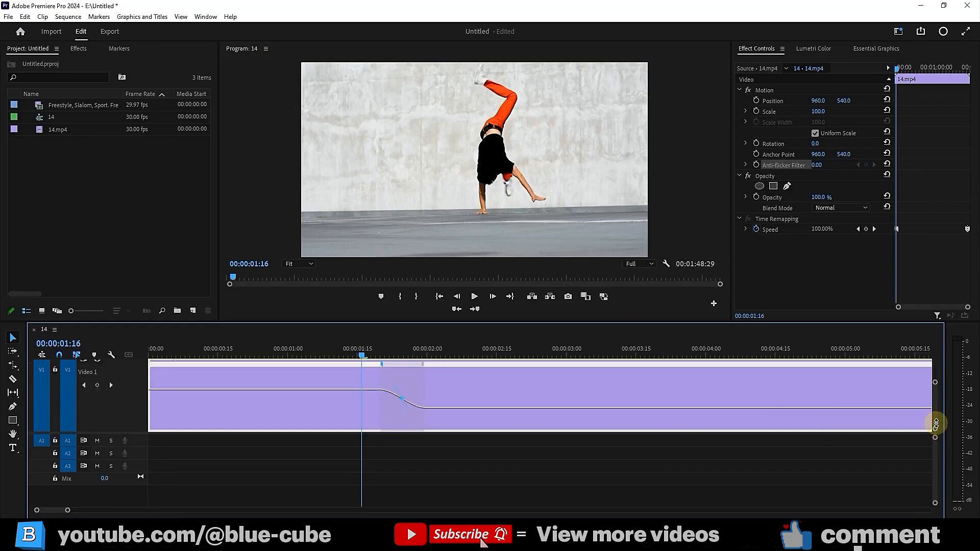
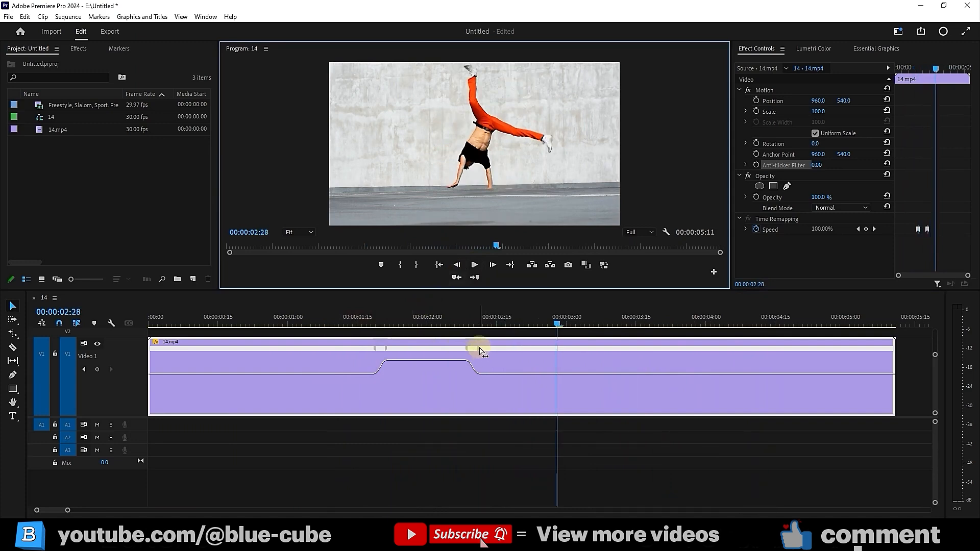
# Delete the second speed keyframe so 14.mp4 stays at 173% to its end (00:00:04:02)
pyautogui.moveTo(478, 352); pyautogui.dragTo(470, 349)
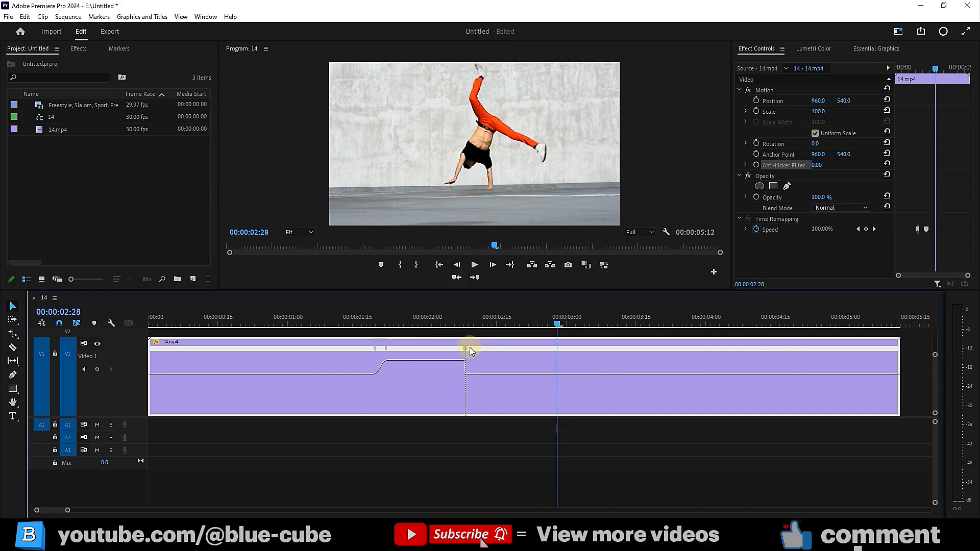
pyautogui.click(466, 348)
pyautogui.press('Delete')
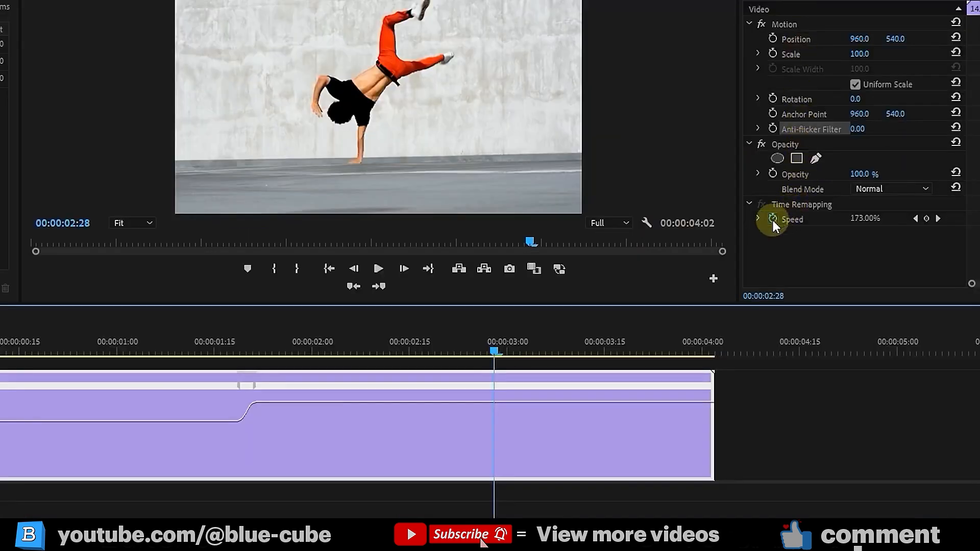
# Remove the Time Remapping speed keyframes and give 14.mp4 a constant 200% speed (00:00:02:28)
pyautogui.click(773, 220)
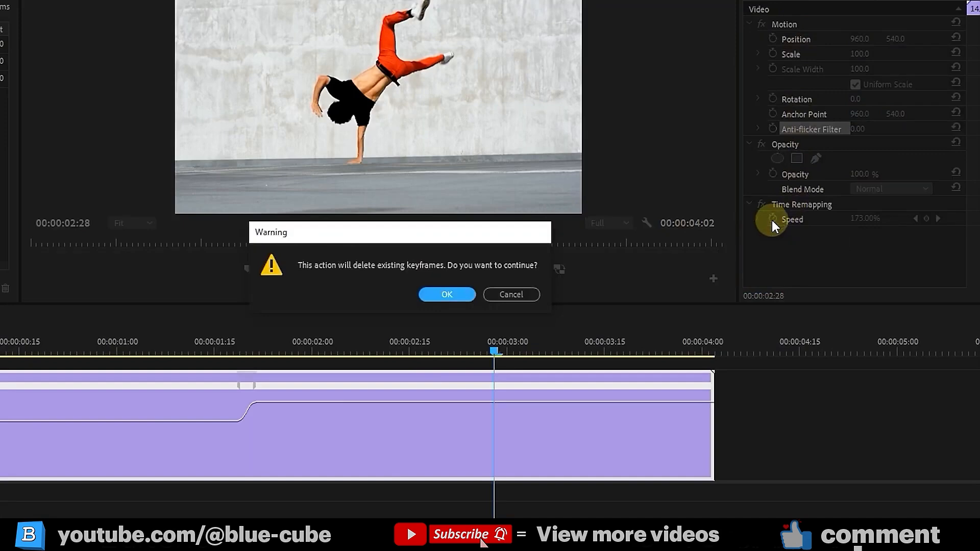
pyautogui.click(448, 295)
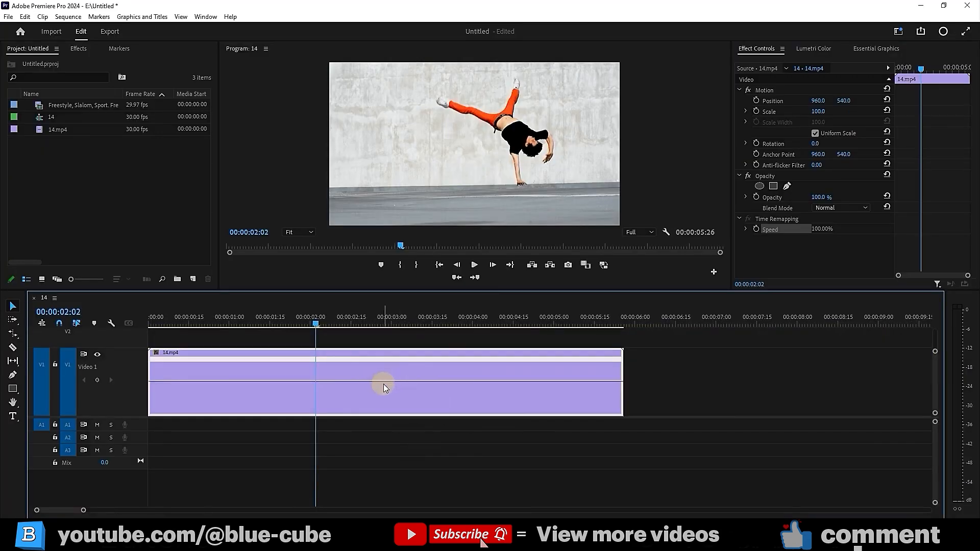
pyautogui.rightClick(384, 385)
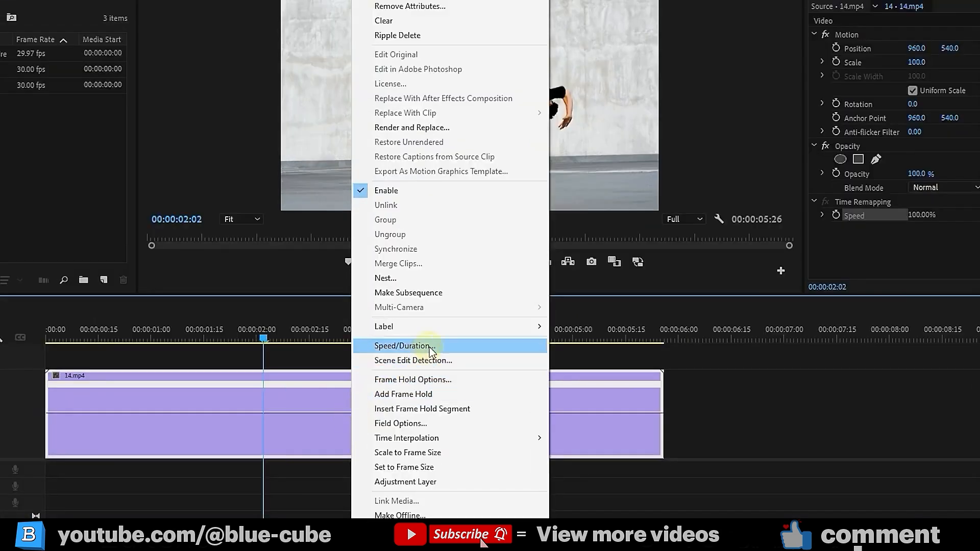
pyautogui.click(430, 348)
pyautogui.moveTo(484, 179); pyautogui.dragTo(485, 157)
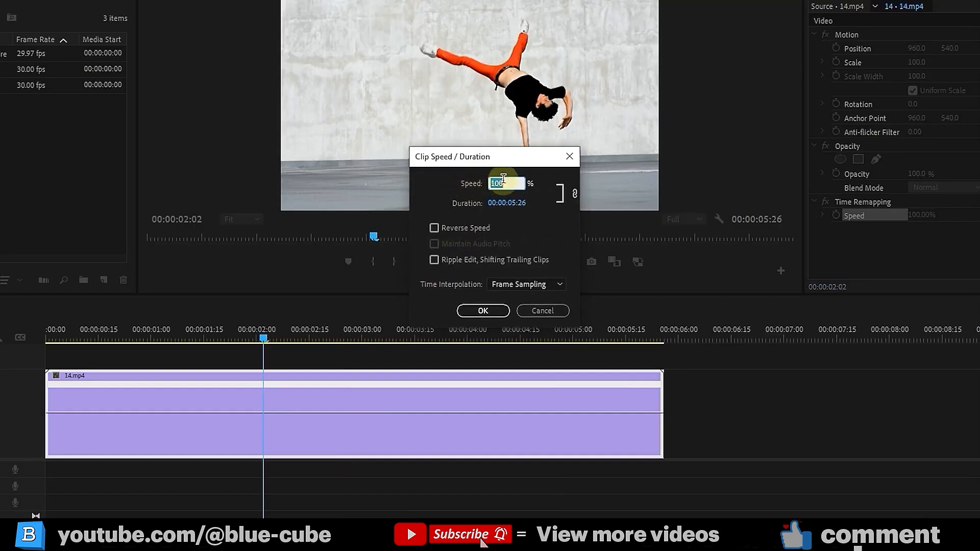
pyautogui.click(575, 193)
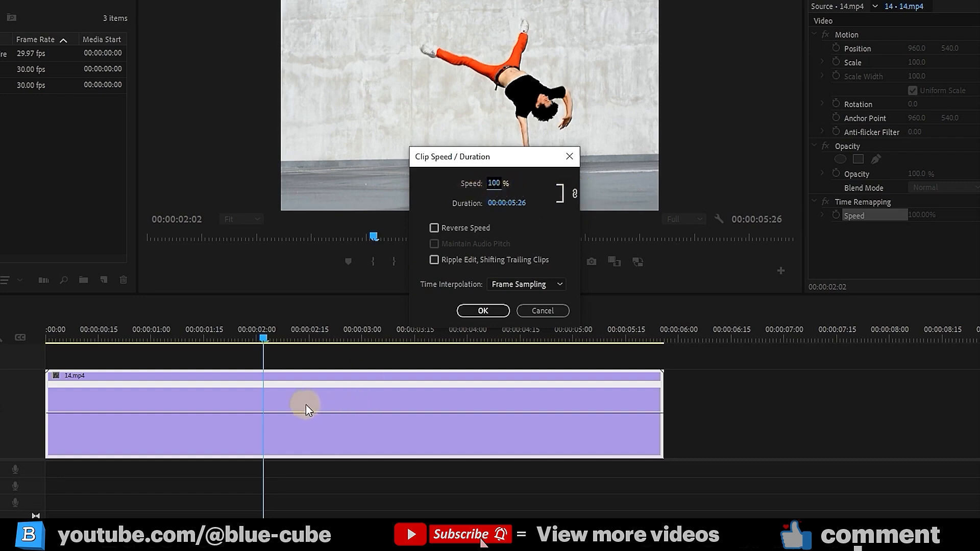
pyautogui.click(494, 182)
pyautogui.write('20')
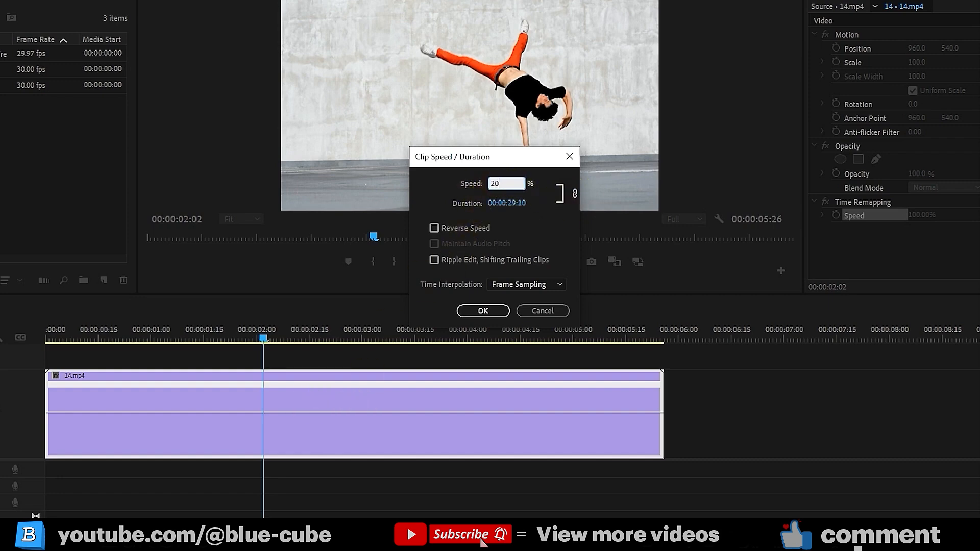
pyautogui.write('0')
pyautogui.doubleClick(504, 187)
pyautogui.write('100')
pyautogui.click(516, 184)
pyautogui.write('200')
pyautogui.press('Tab')
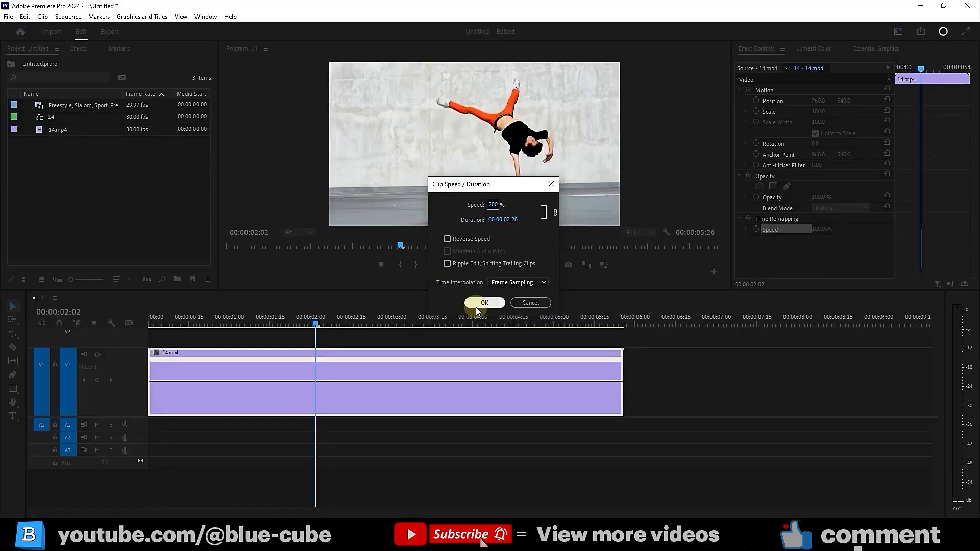
pyautogui.click(483, 311)
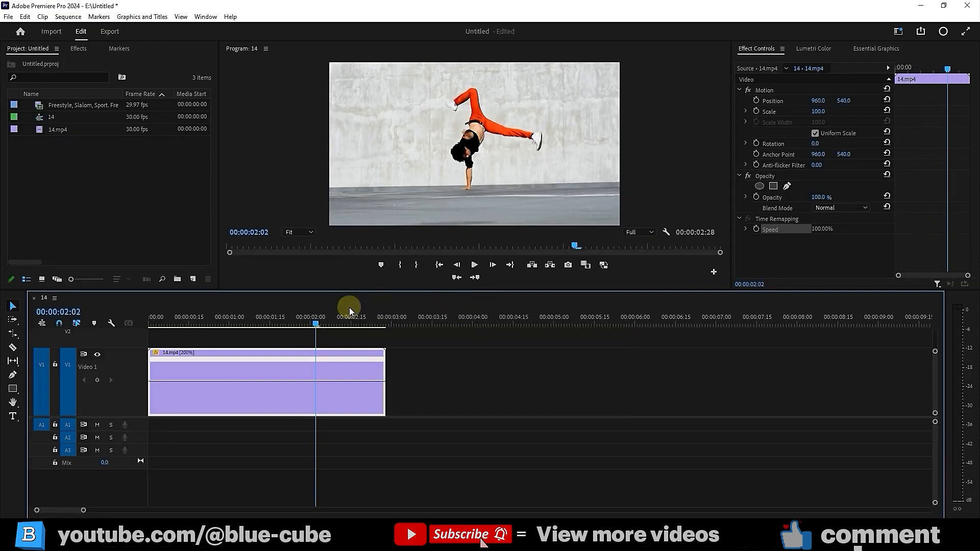
# Preview the 200% clip from the sequence start, then undo the speed change
pyautogui.press('Home')
pyautogui.click(474, 265)
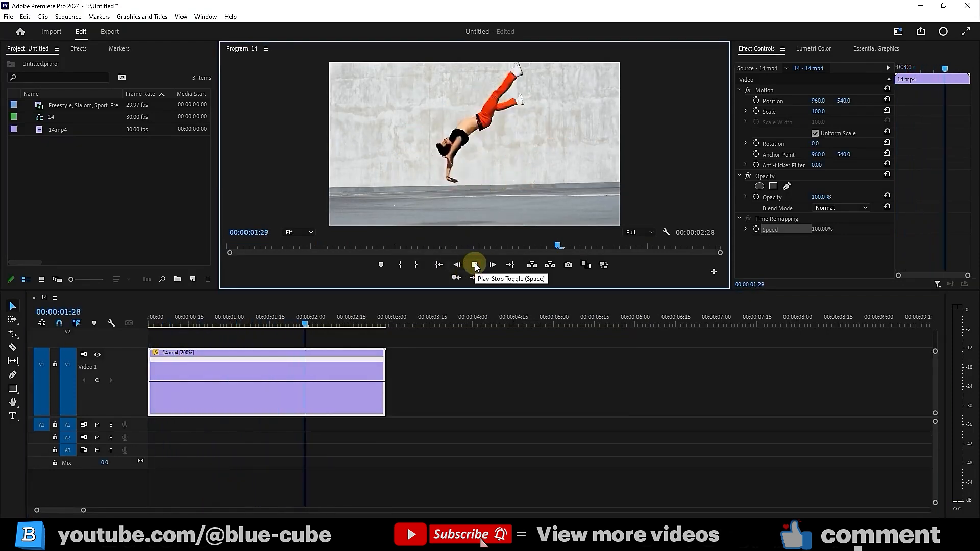
pyautogui.click(474, 264)
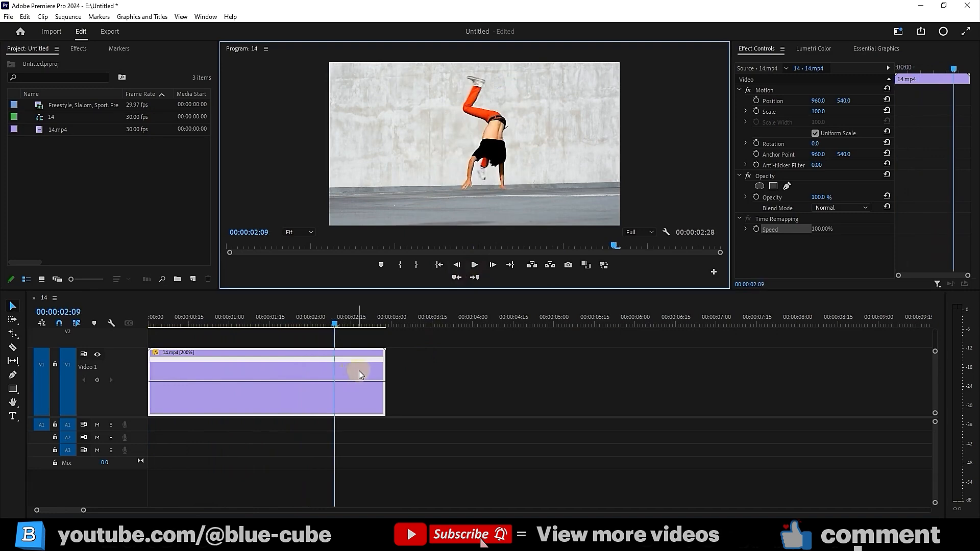
pyautogui.hotkey('ctrl', 'z')
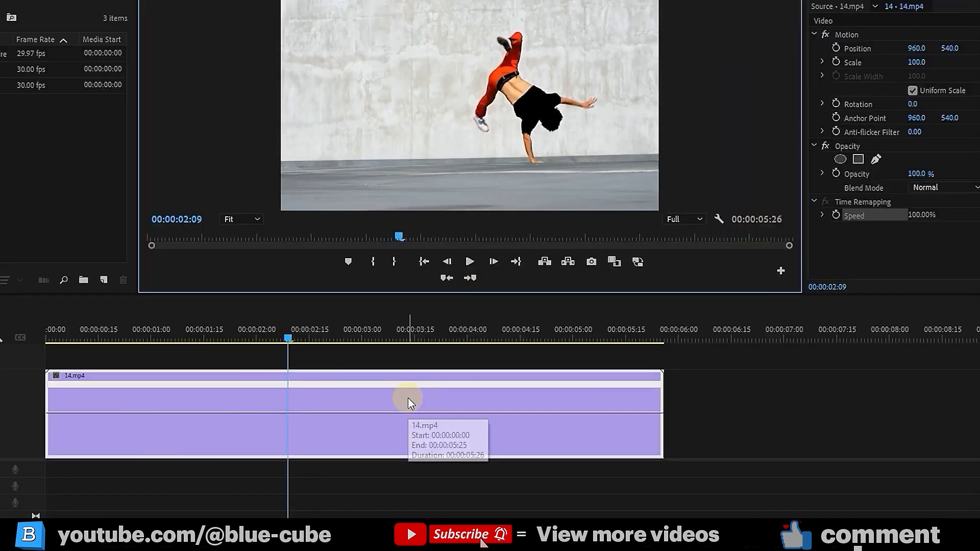
# Set 14.mp4 to 50% speed in Clip Speed/Duration, stretching it to 00:00:11:22
pyautogui.rightClick(427, 371)
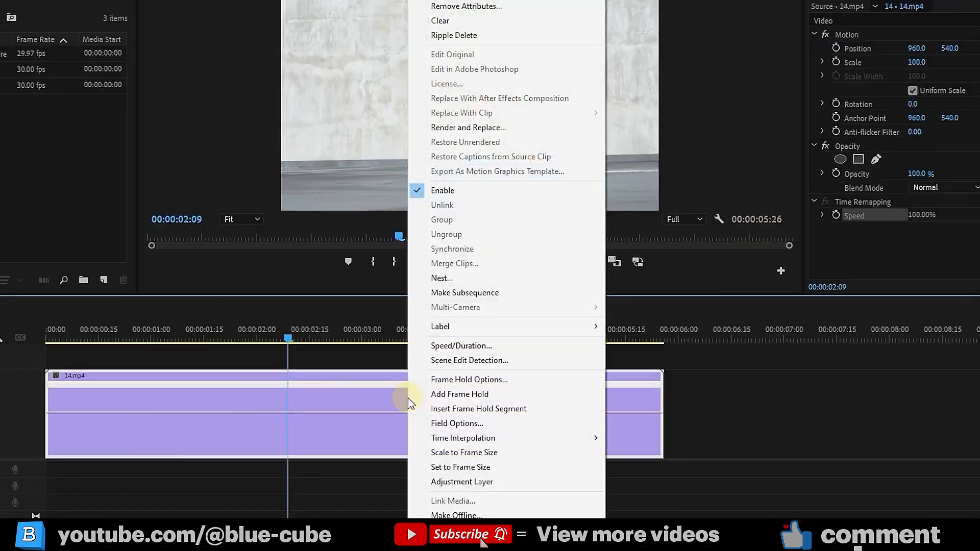
pyautogui.click(461, 345)
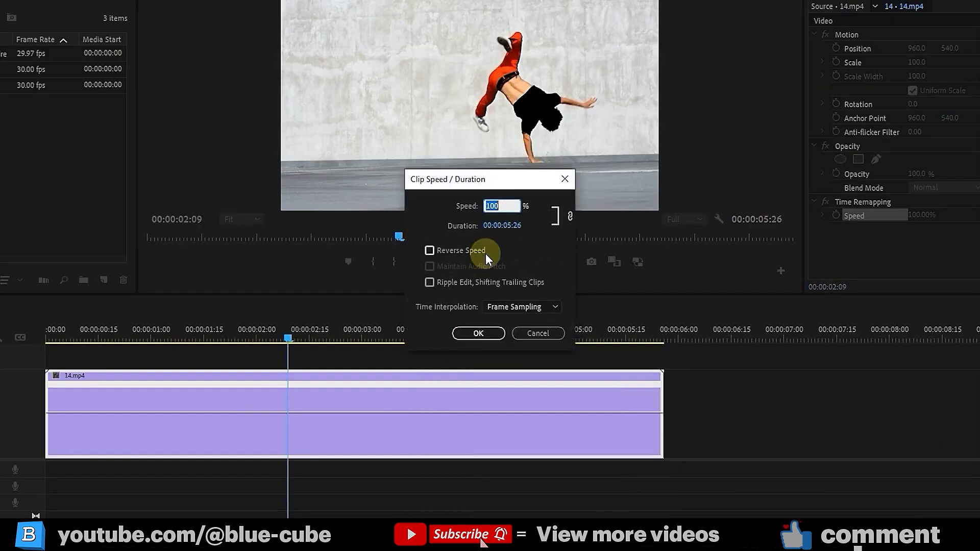
pyautogui.click(522, 251)
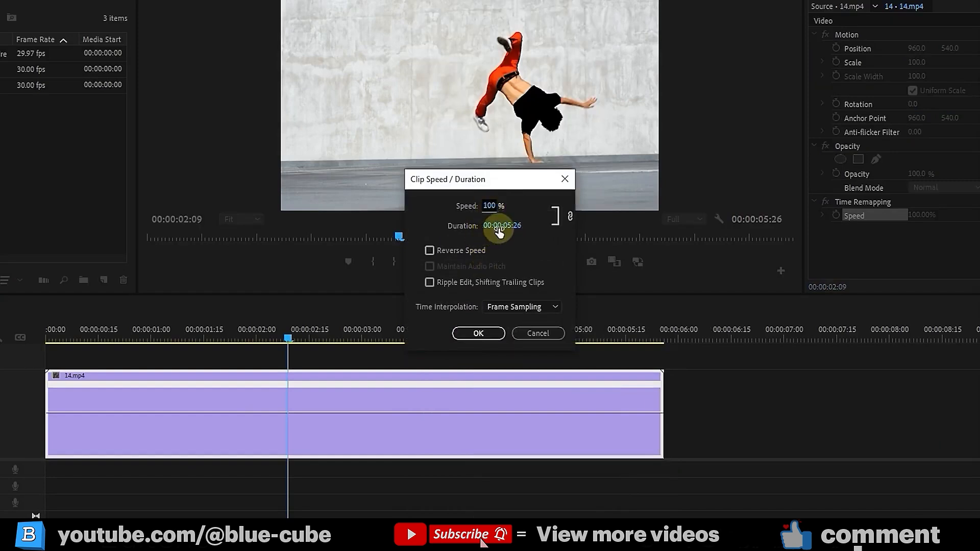
pyautogui.moveTo(503, 224); pyautogui.dragTo(464, 230)
pyautogui.write('50')
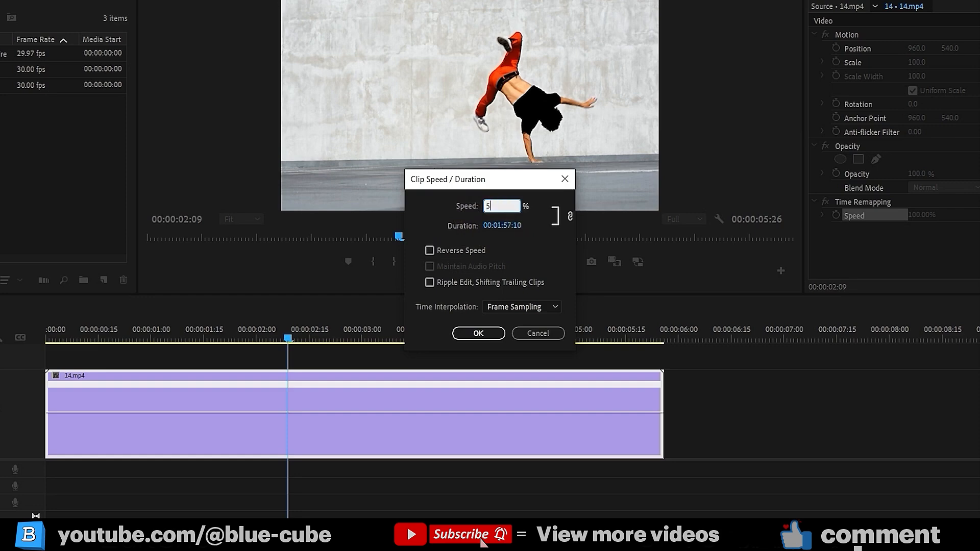
pyautogui.click(535, 256)
pyautogui.click(491, 207)
pyautogui.click(480, 333)
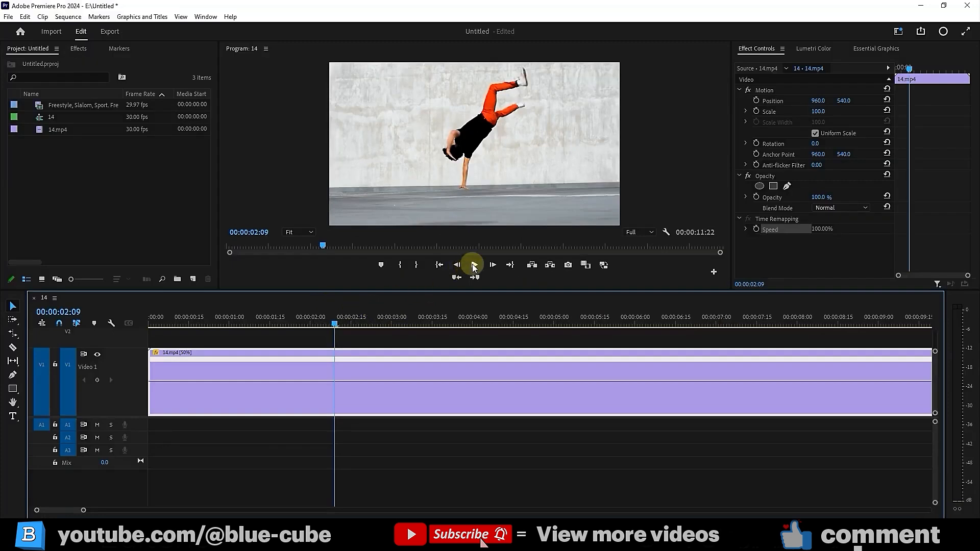
# Play the 50% slow-motion version and park the playhead near 00:00:02:29
pyautogui.click(474, 265)
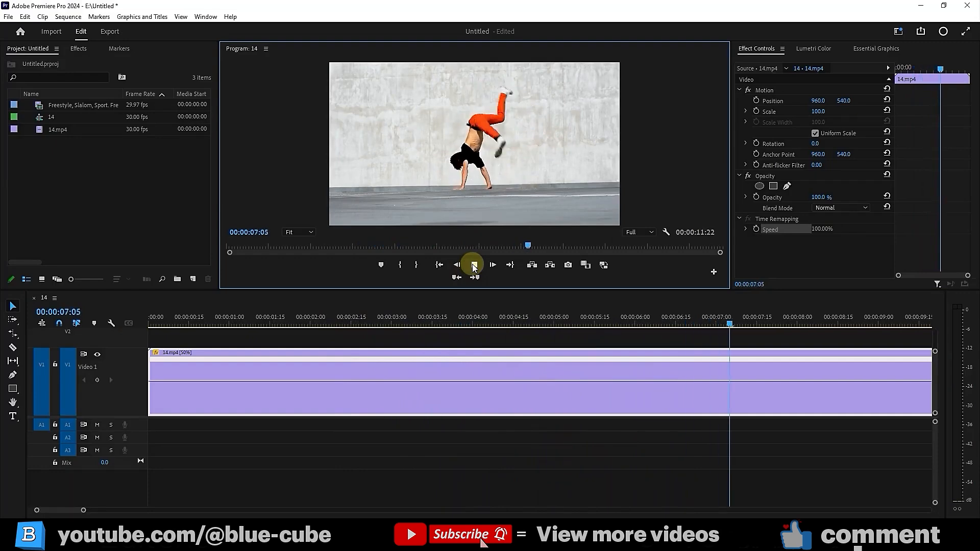
pyautogui.press('space')
pyautogui.moveTo(407, 323); pyautogui.dragTo(392, 332)
# Undo the 50% speed, leave Speed/Duration unchanged, and place the Freestyle clip after 14.mp4 on V1
pyautogui.hotkey('ctrl', 'z')
pyautogui.rightClick(432, 394)
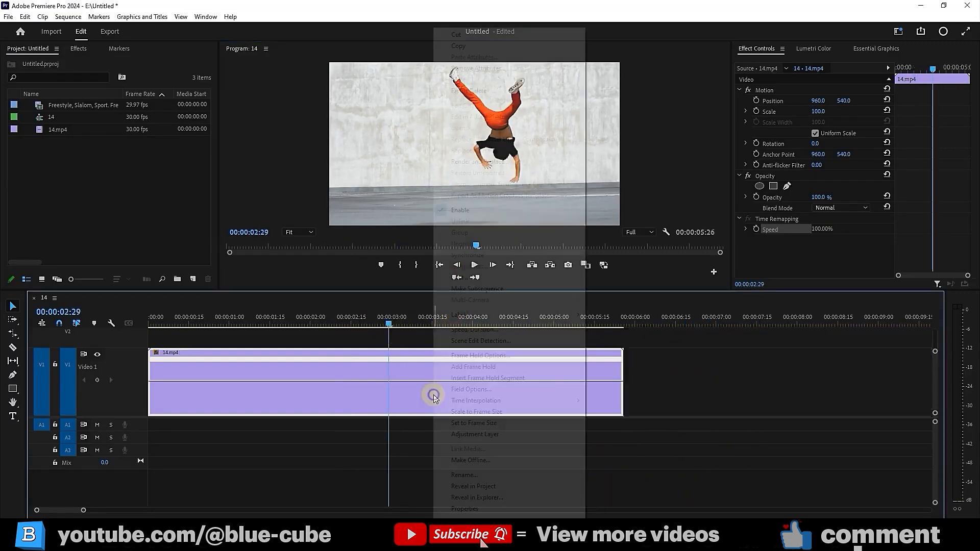
pyautogui.click(473, 330)
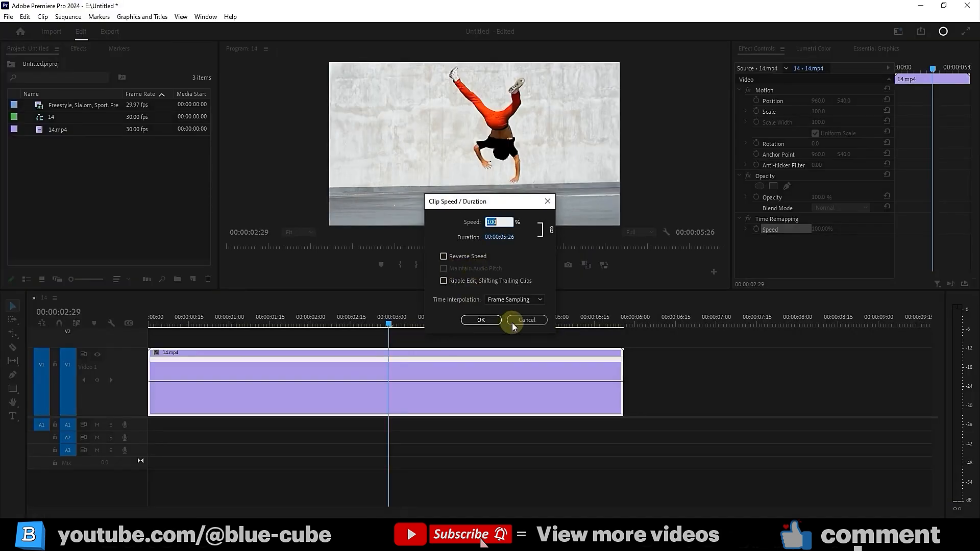
pyautogui.click(526, 333)
pyautogui.moveTo(81, 105); pyautogui.dragTo(625, 375)
# Set 14.mp4 to 100% speed and scrub from 00:00:01:15 to preview the shortened clip
pyautogui.rightClick(459, 371)
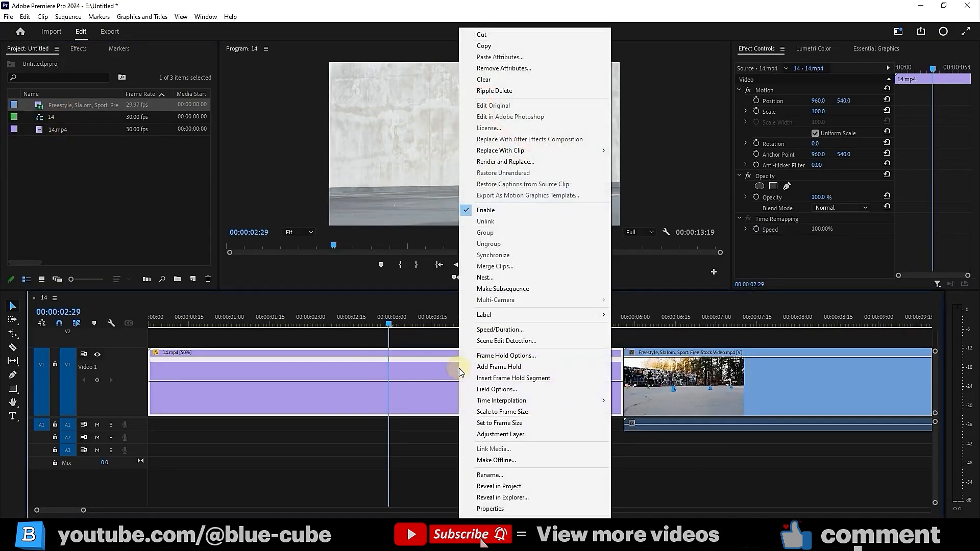
pyautogui.click(508, 329)
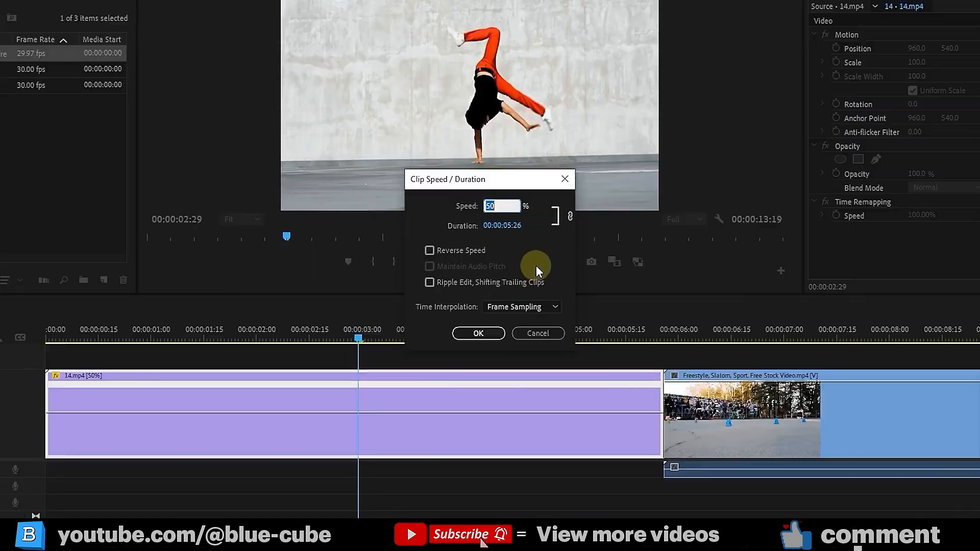
pyautogui.write('100')
pyautogui.click(478, 333)
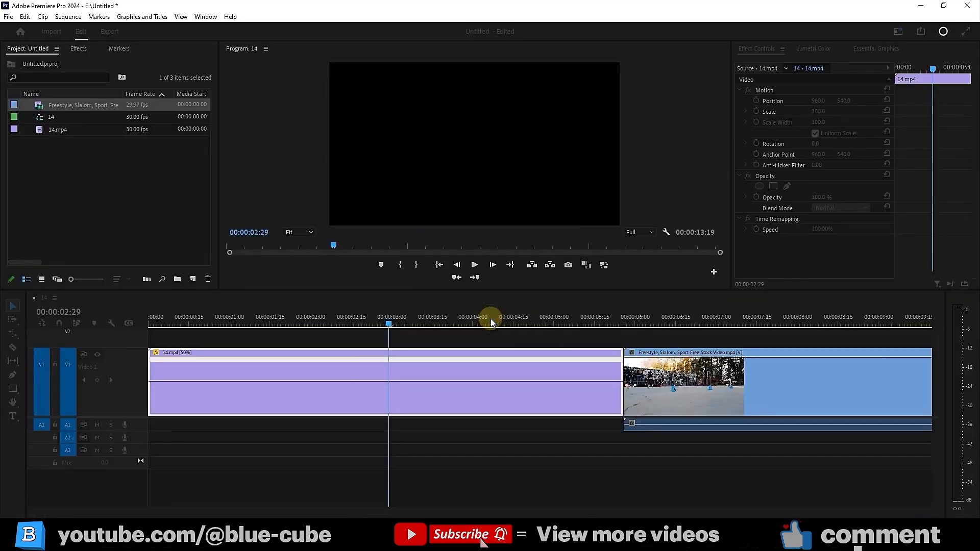
pyautogui.click(204, 338)
pyautogui.moveTo(283, 339); pyautogui.dragTo(302, 335)
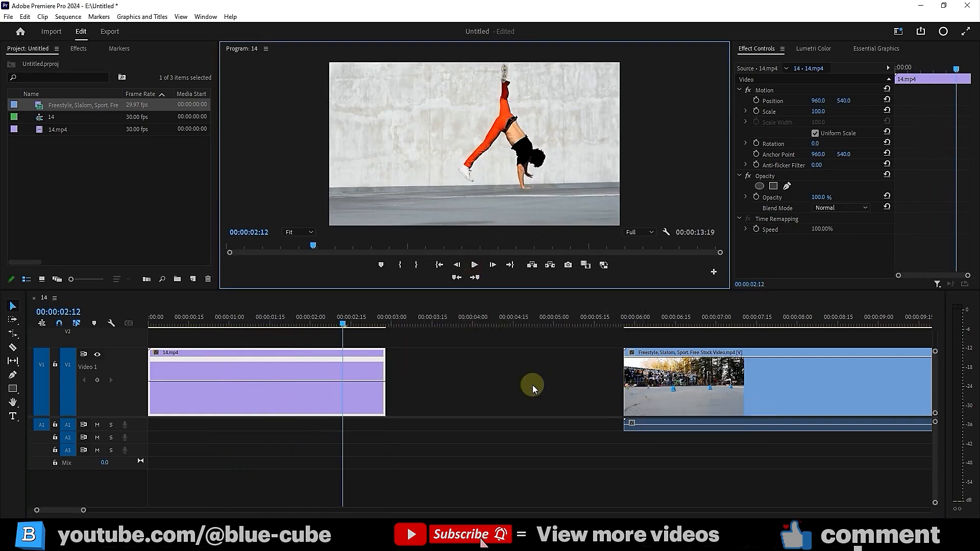
# Redo 14.mp4 at 100% speed with Ripple Edit, Shifting Trailing Clips, closing the gap before Freestyle
pyautogui.hotkey('ctrl', 'z')
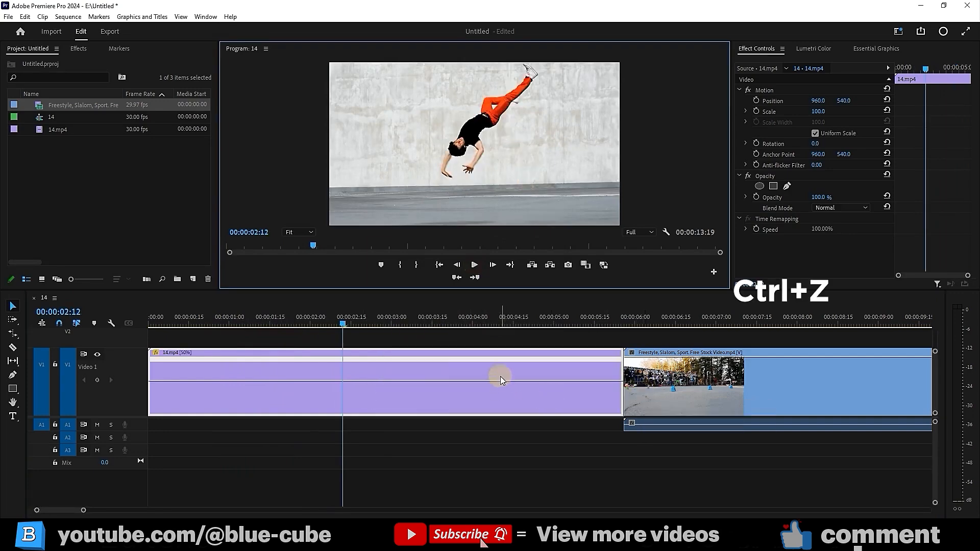
pyautogui.rightClick(503, 375)
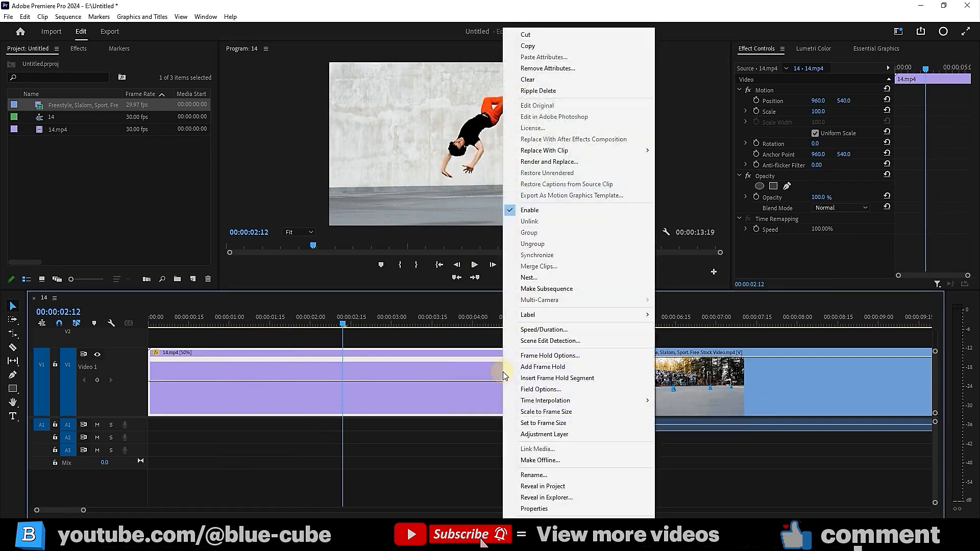
pyautogui.click(551, 330)
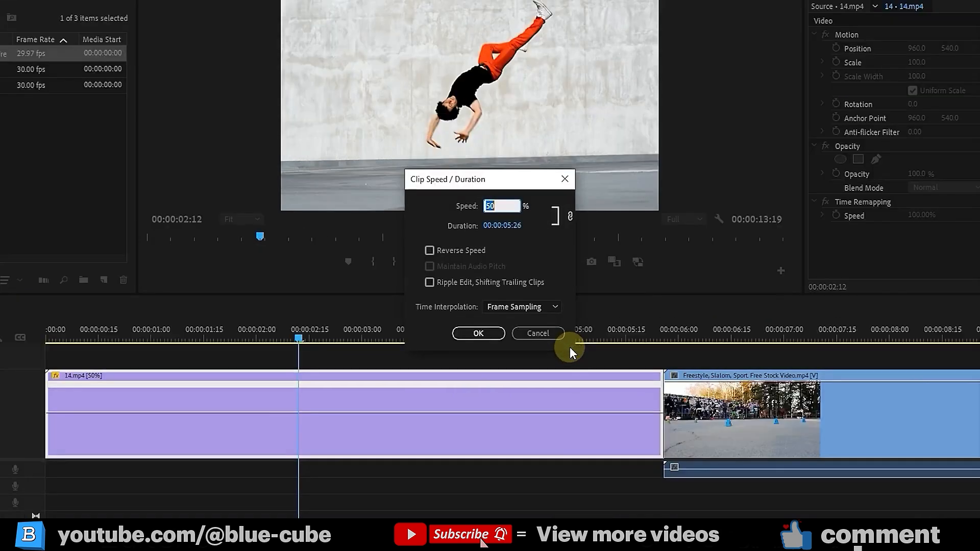
pyautogui.write('100')
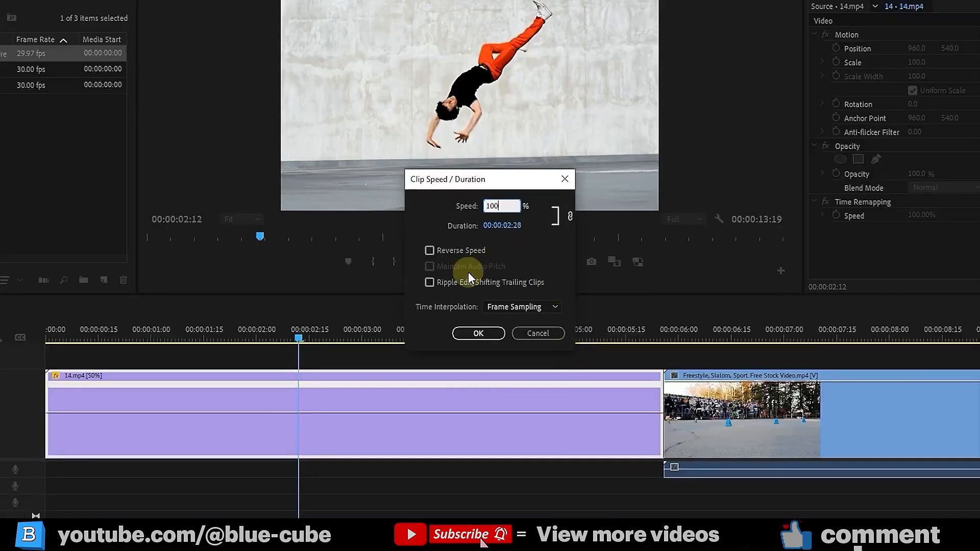
pyautogui.click(430, 282)
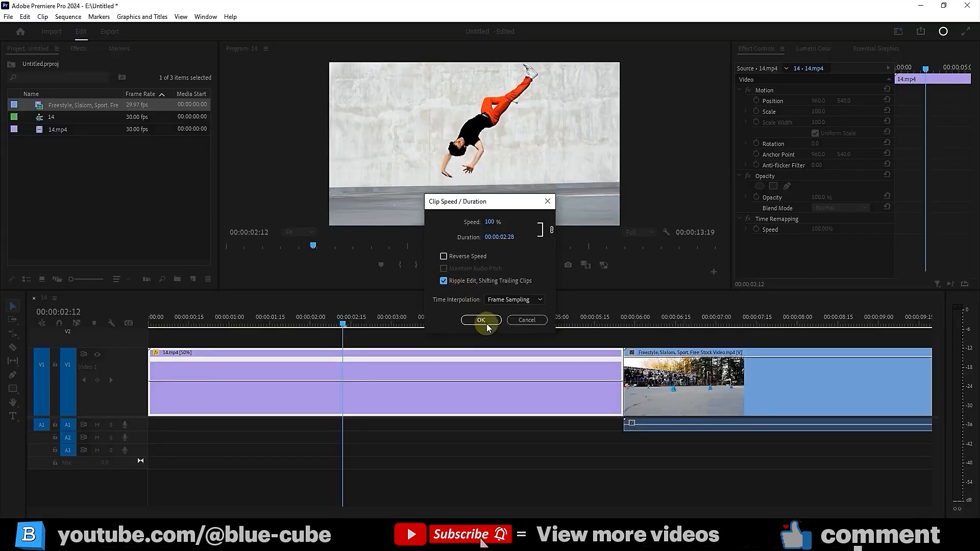
pyautogui.click(478, 333)
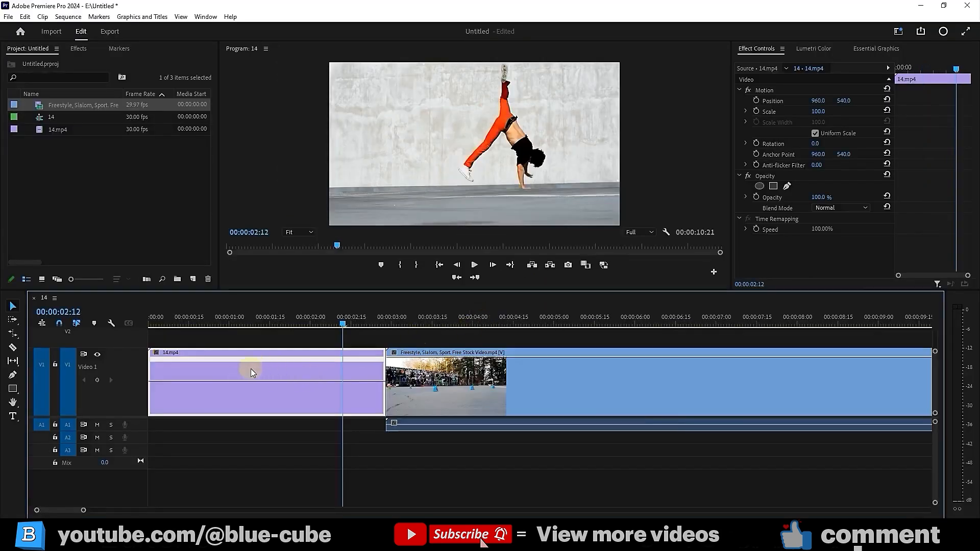
# Give 14.mp4 200% speed with Optical Flow time interpolation instead of Frame Blending
pyautogui.click(249, 324)
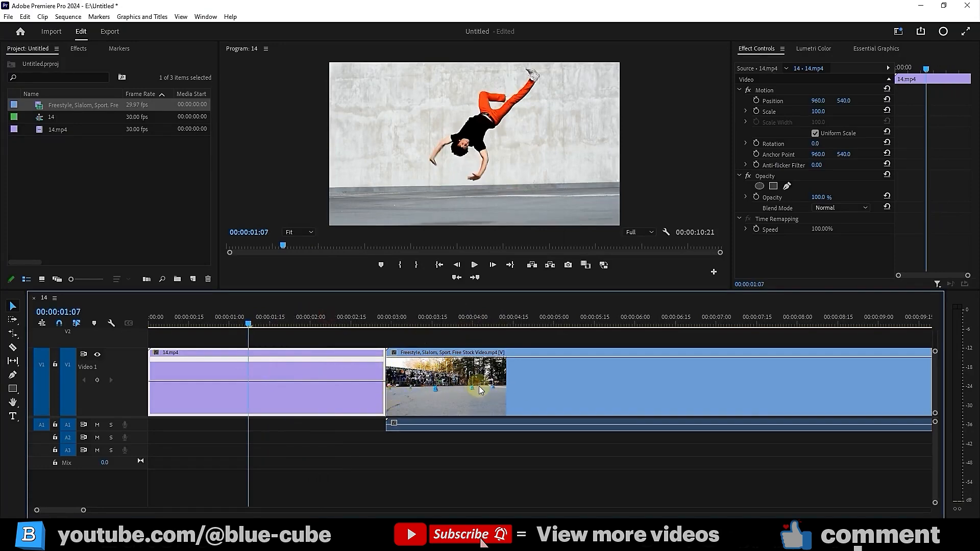
pyautogui.rightClick(361, 378)
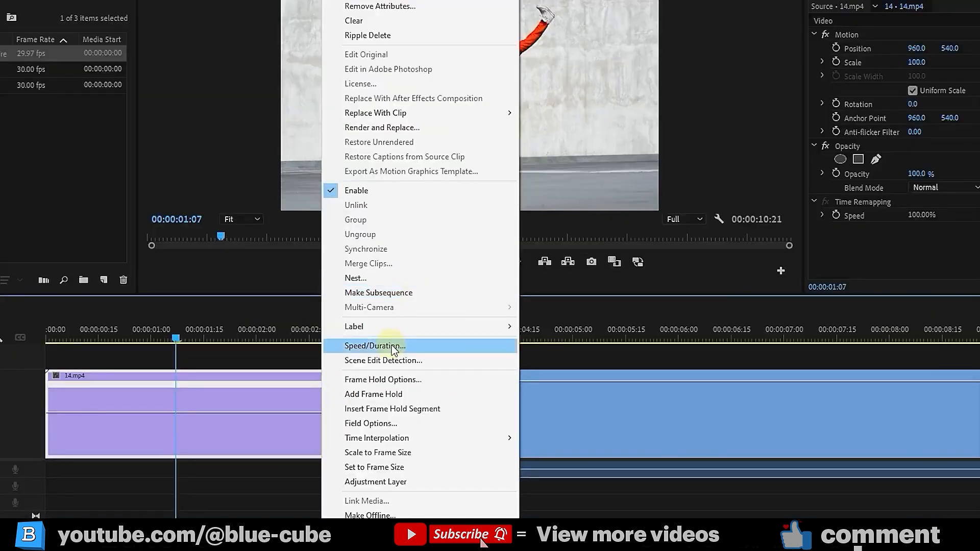
pyautogui.click(402, 329)
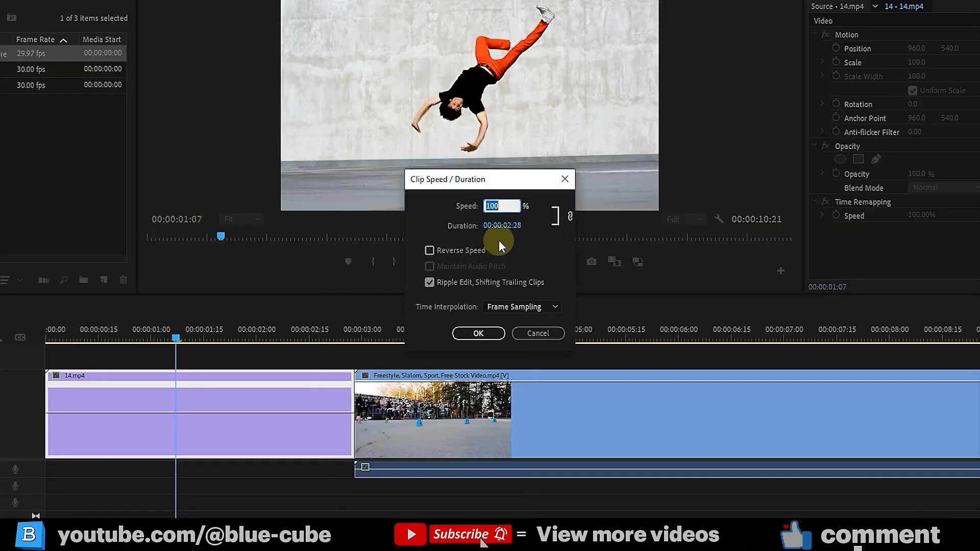
pyautogui.click(517, 306)
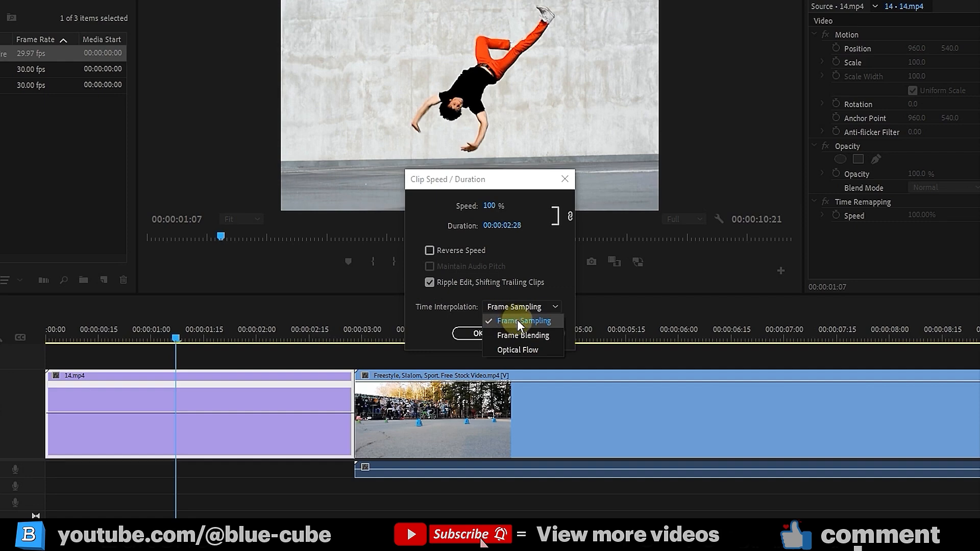
pyautogui.click(511, 335)
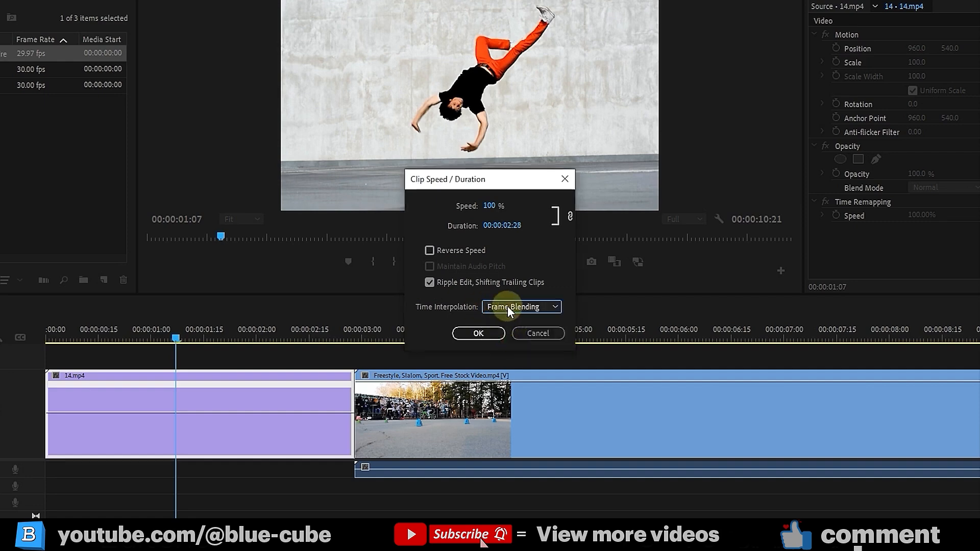
pyautogui.click(514, 306)
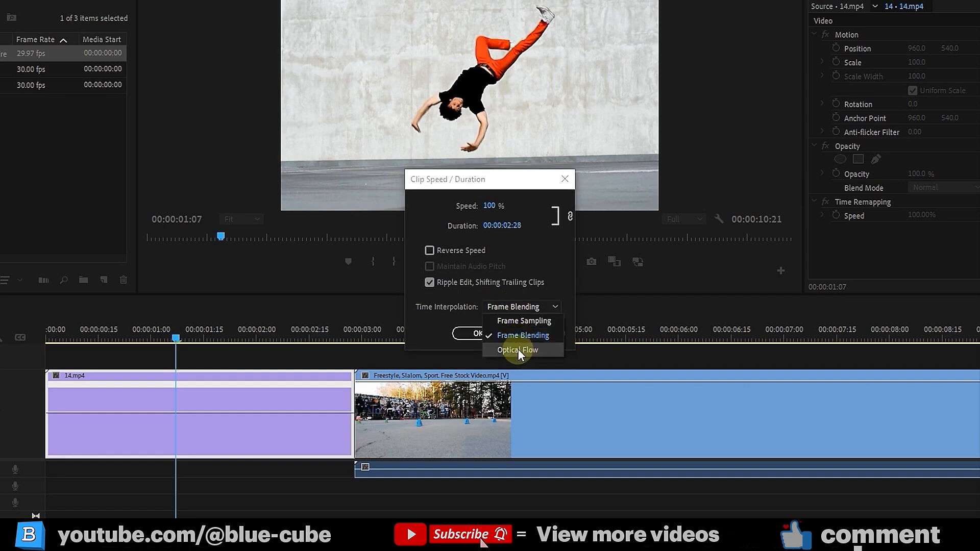
pyautogui.click(518, 350)
pyautogui.click(489, 205)
pyautogui.write('200')
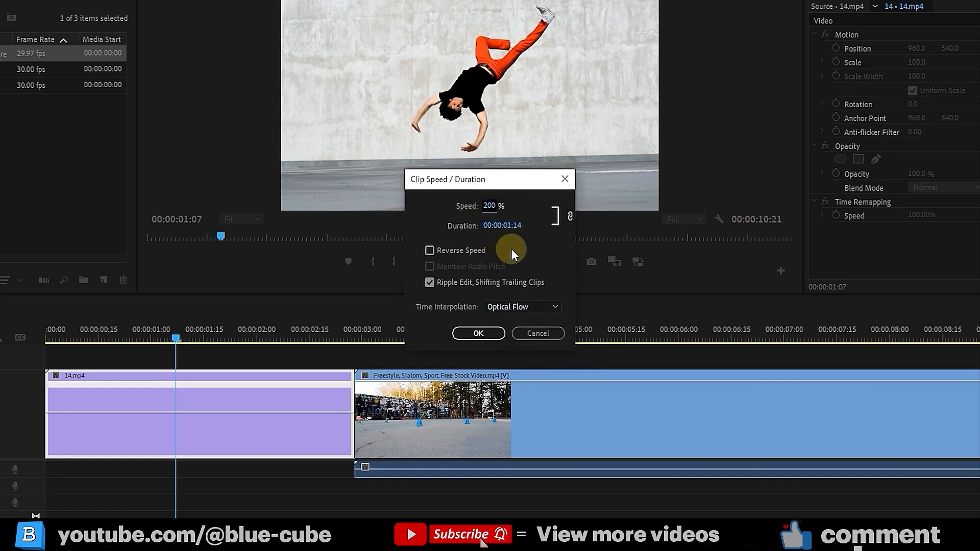
pyautogui.click(478, 334)
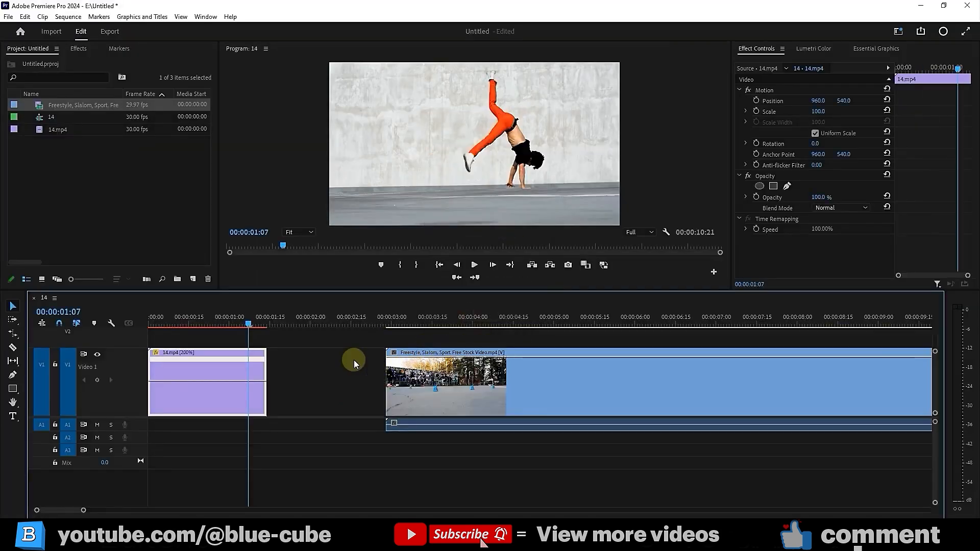
pyautogui.press('Home')
# Preview the 200% Optical Flow clip, then undo the speed change
pyautogui.click(474, 265)
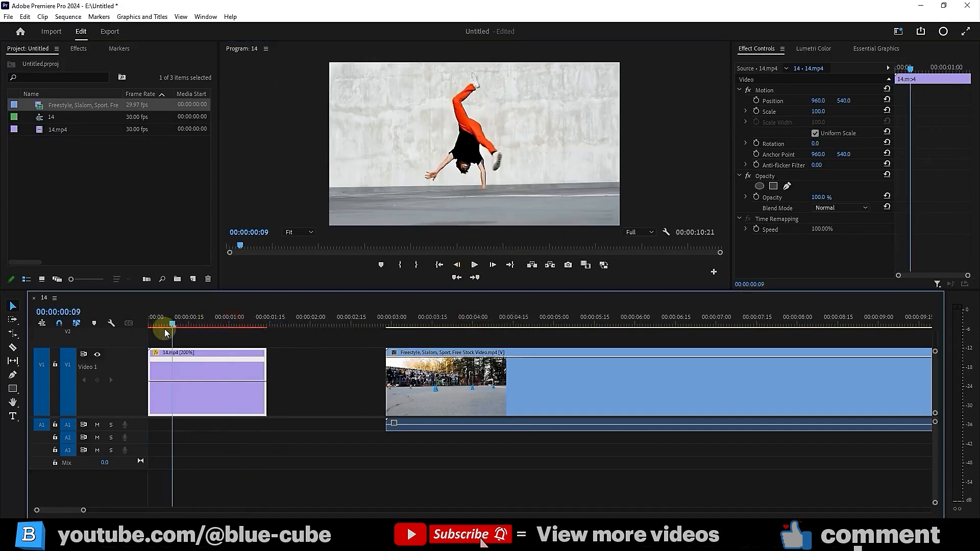
pyautogui.moveTo(172, 330); pyautogui.dragTo(281, 322)
pyautogui.hotkey('ctrl', 'z')
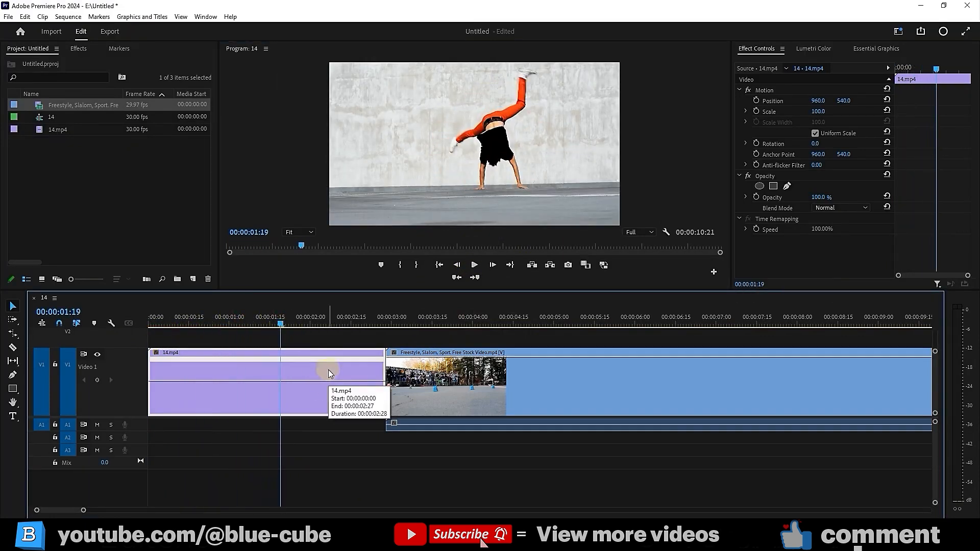
# Turn on Reverse Speed so 14.mp4 plays backwards at -100%
pyautogui.rightClick(328, 370)
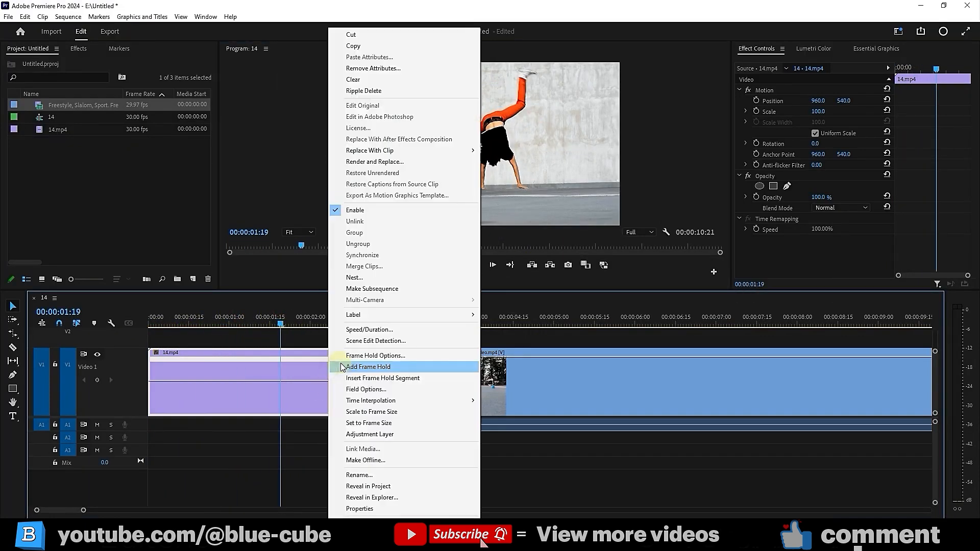
pyautogui.click(381, 329)
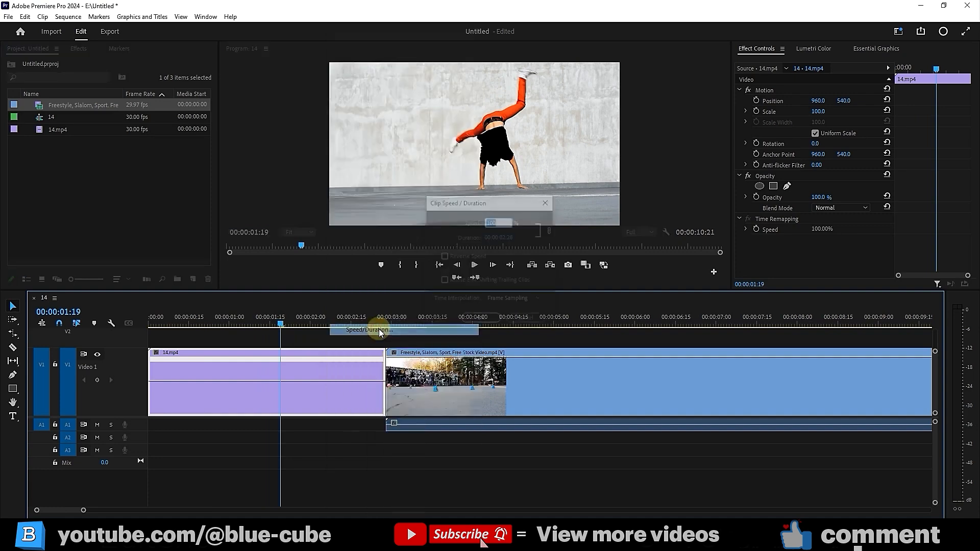
pyautogui.click(443, 256)
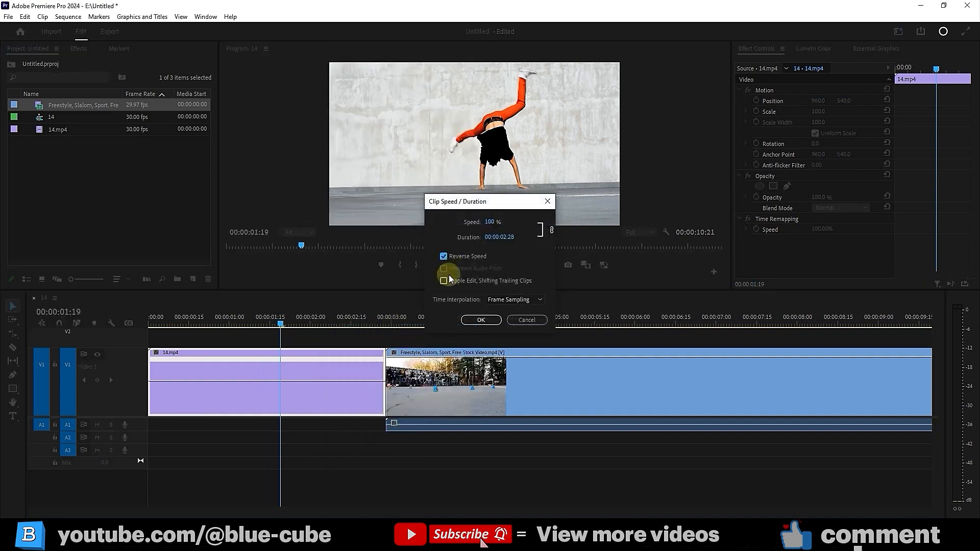
pyautogui.click(481, 320)
# Scrub and play the reversed clip from the sequence start
pyautogui.moveTo(295, 317); pyautogui.dragTo(224, 321)
pyautogui.press('Home')
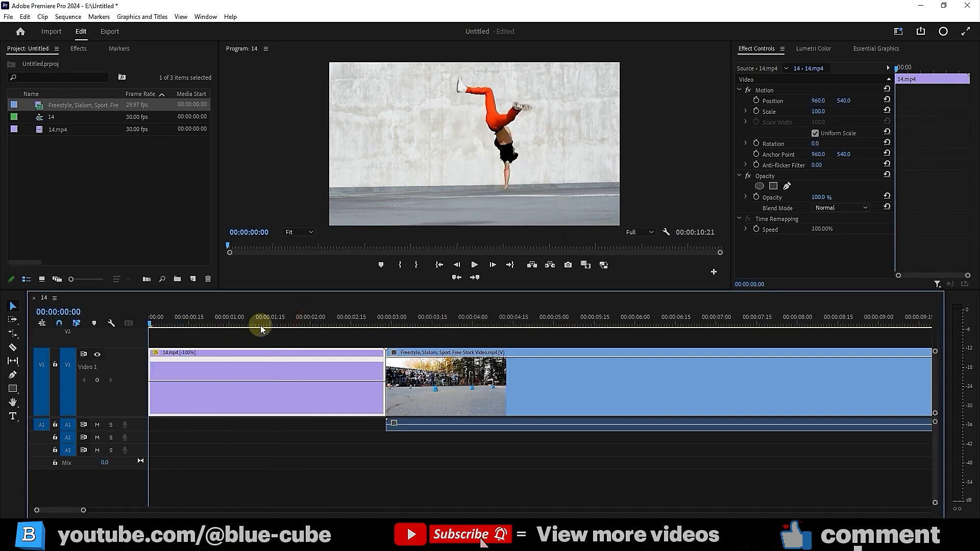
pyautogui.click(474, 265)
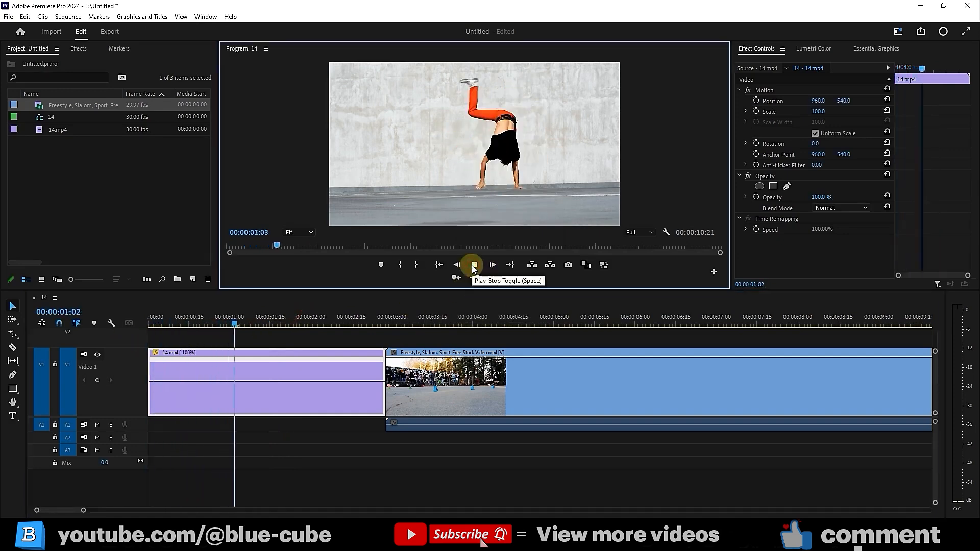
pyautogui.click(474, 265)
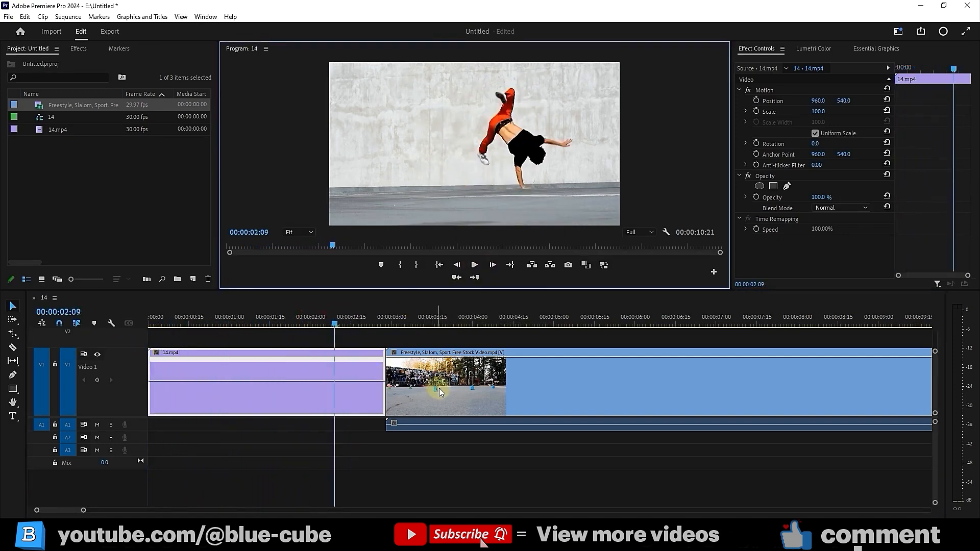